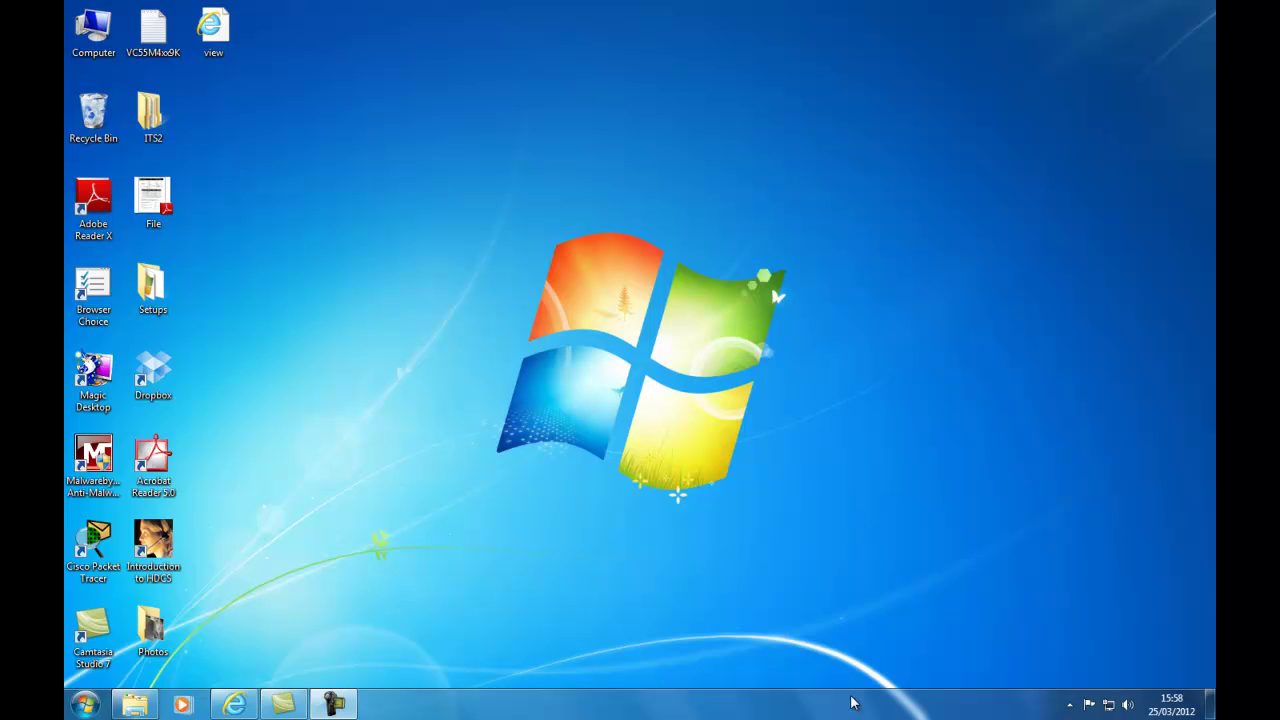
Check for Windows updates from the Control Panel and review the optional updates without selecting any
{"action": "left_click", "coordinate": [20, 716]}
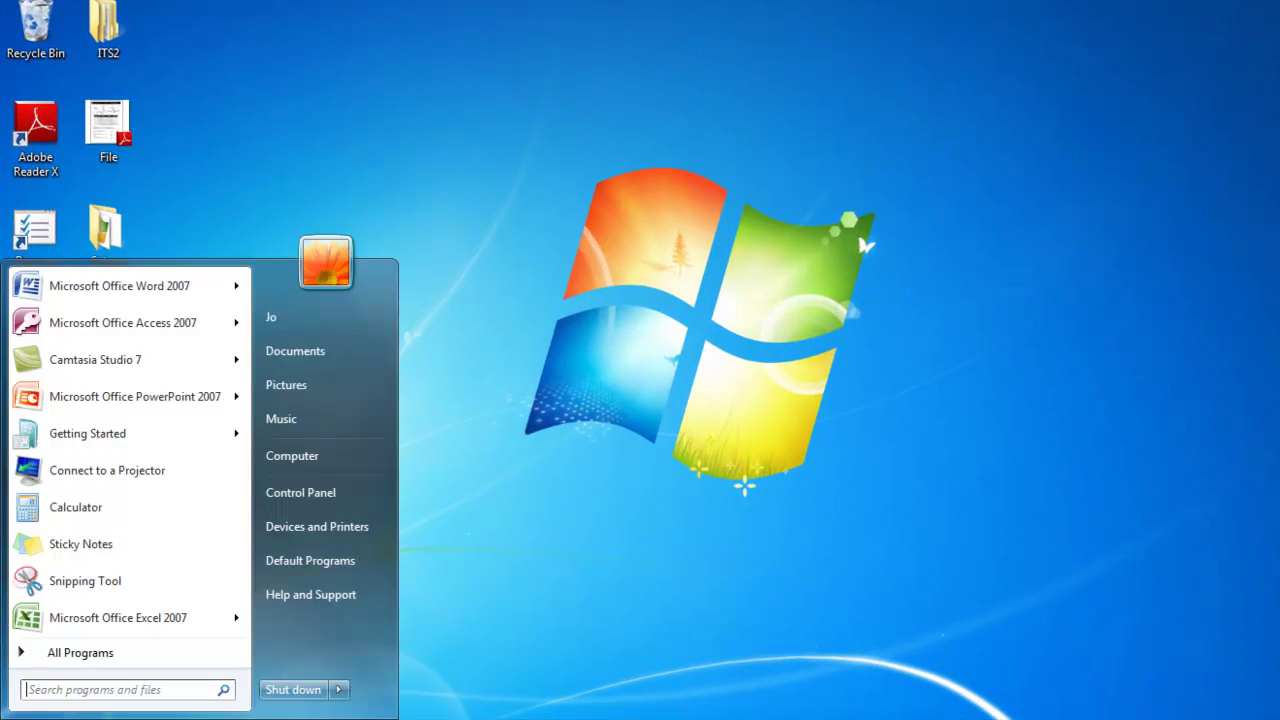
{"action": "left_click", "coordinate": [320, 492]}
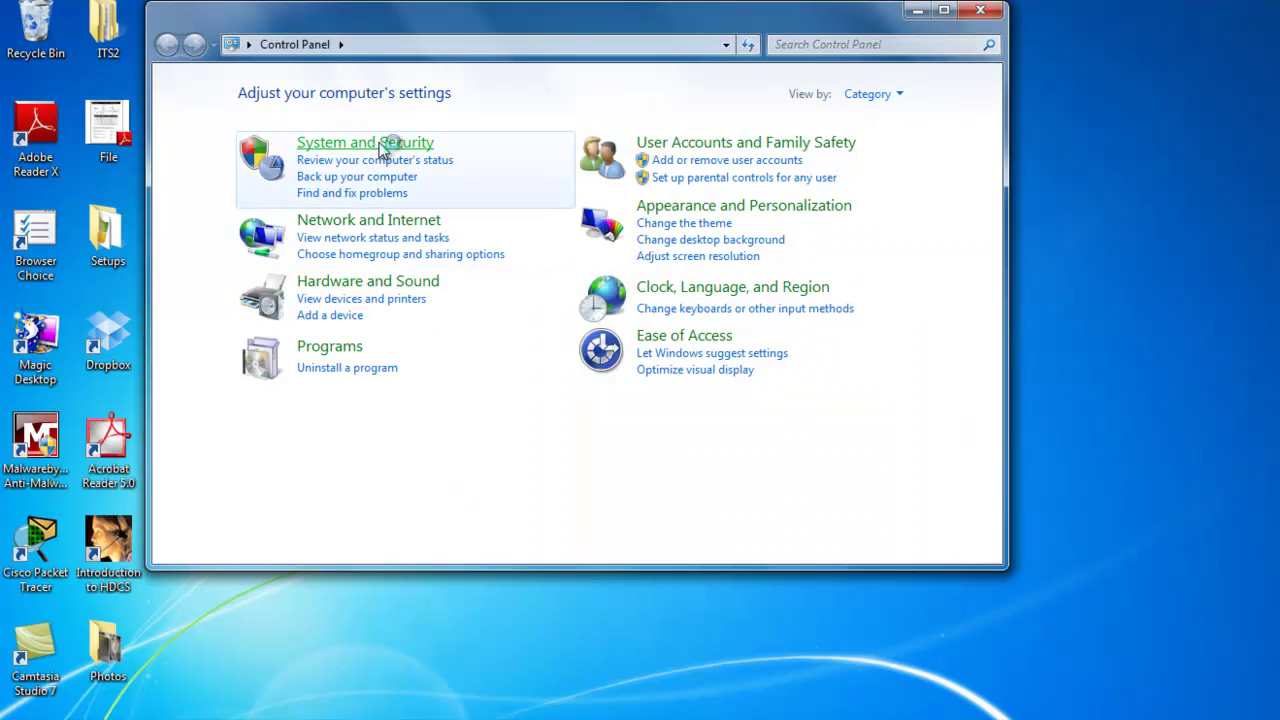
{"action": "left_click", "coordinate": [381, 145]}
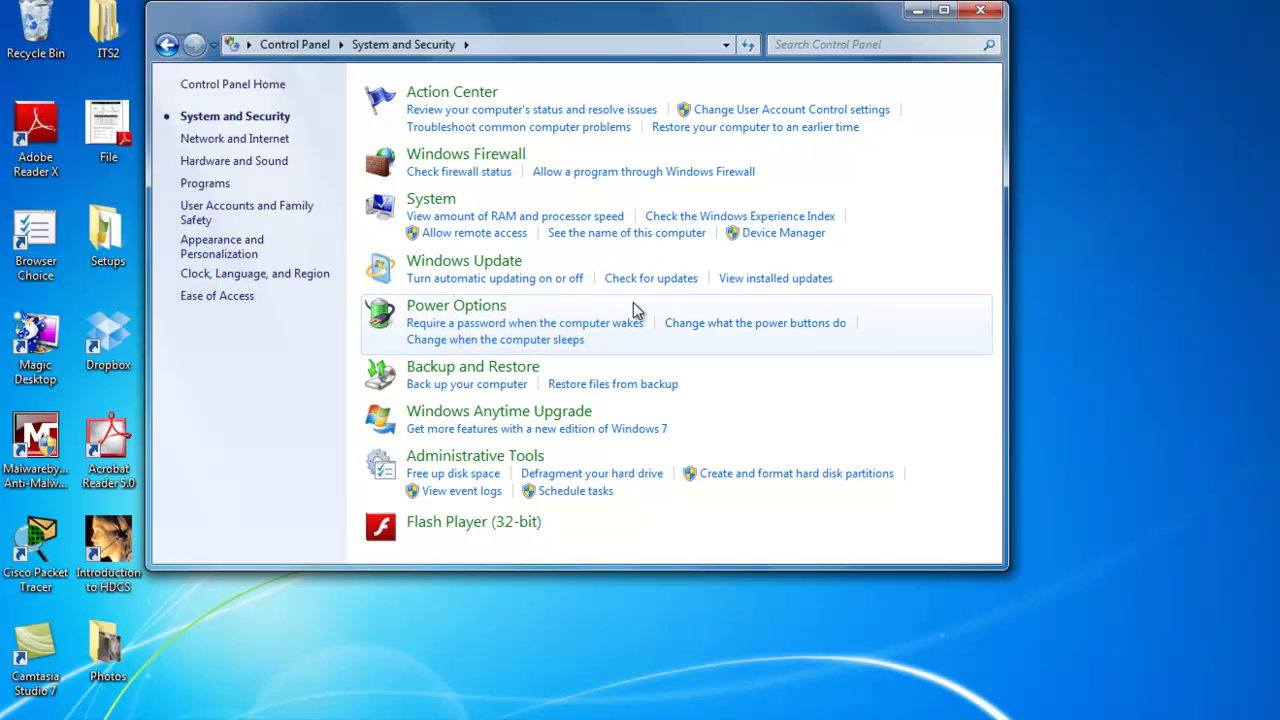
{"action": "left_click", "coordinate": [645, 279]}
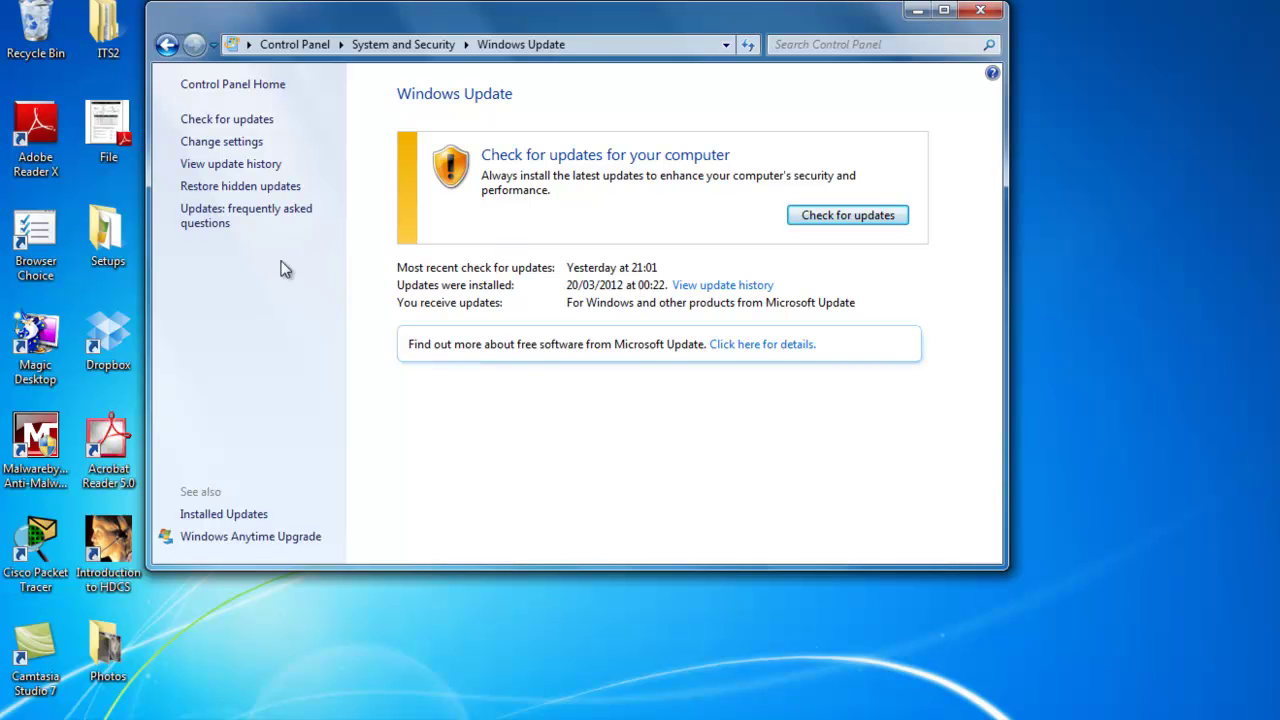
{"action": "left_click", "coordinate": [240, 120]}
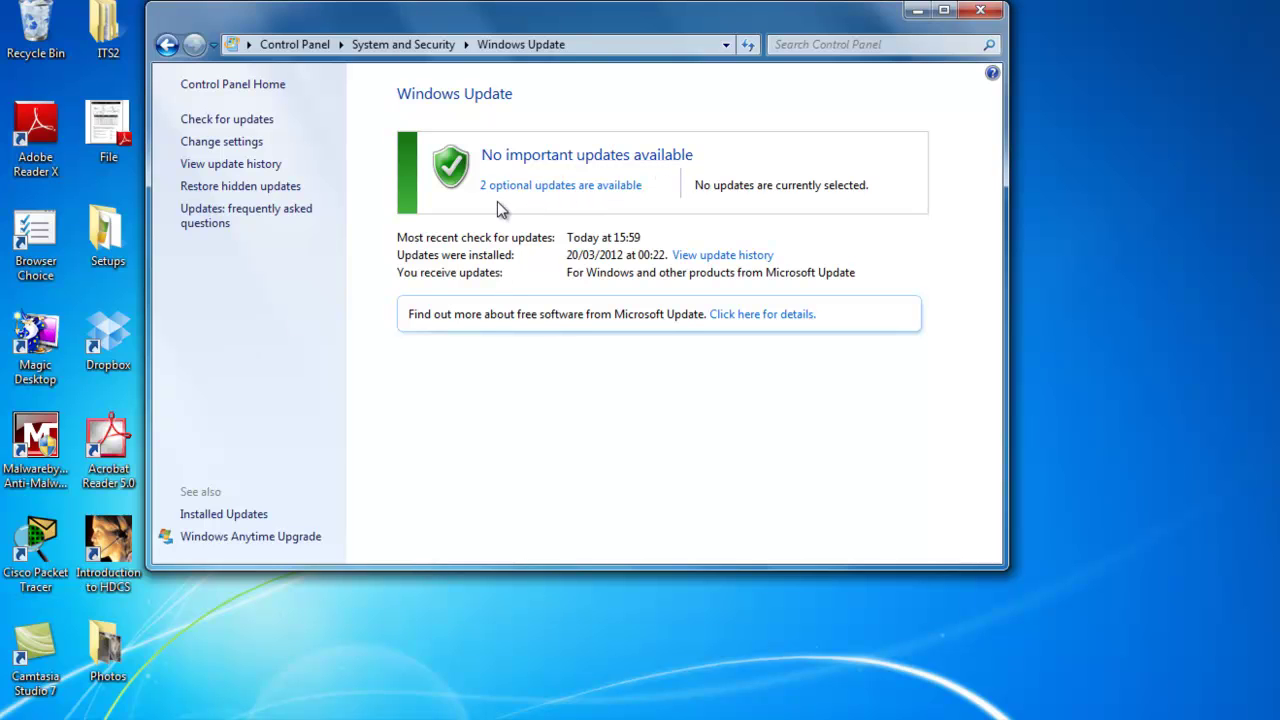
{"action": "left_click", "coordinate": [557, 187]}
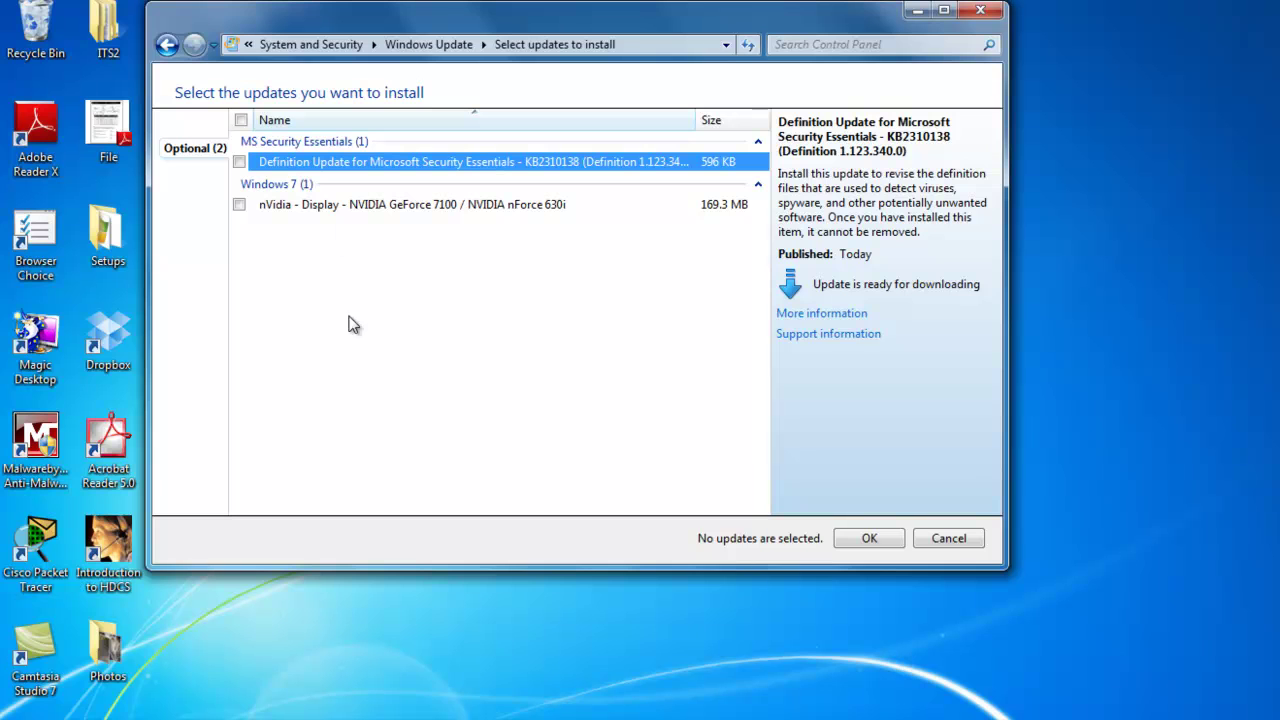
{"action": "left_click", "coordinate": [964, 541]}
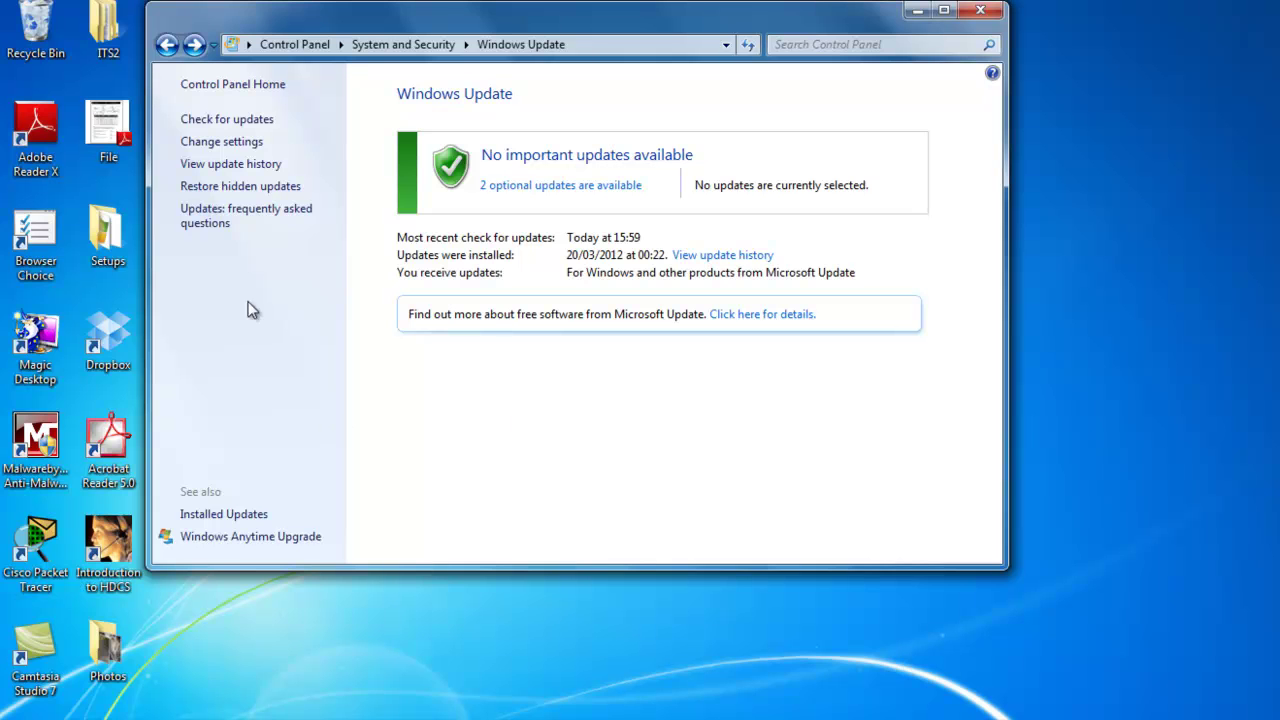
Set important Windows updates to "Install updates automatically (recommended)" and save the update settings
{"action": "left_click", "coordinate": [222, 142]}
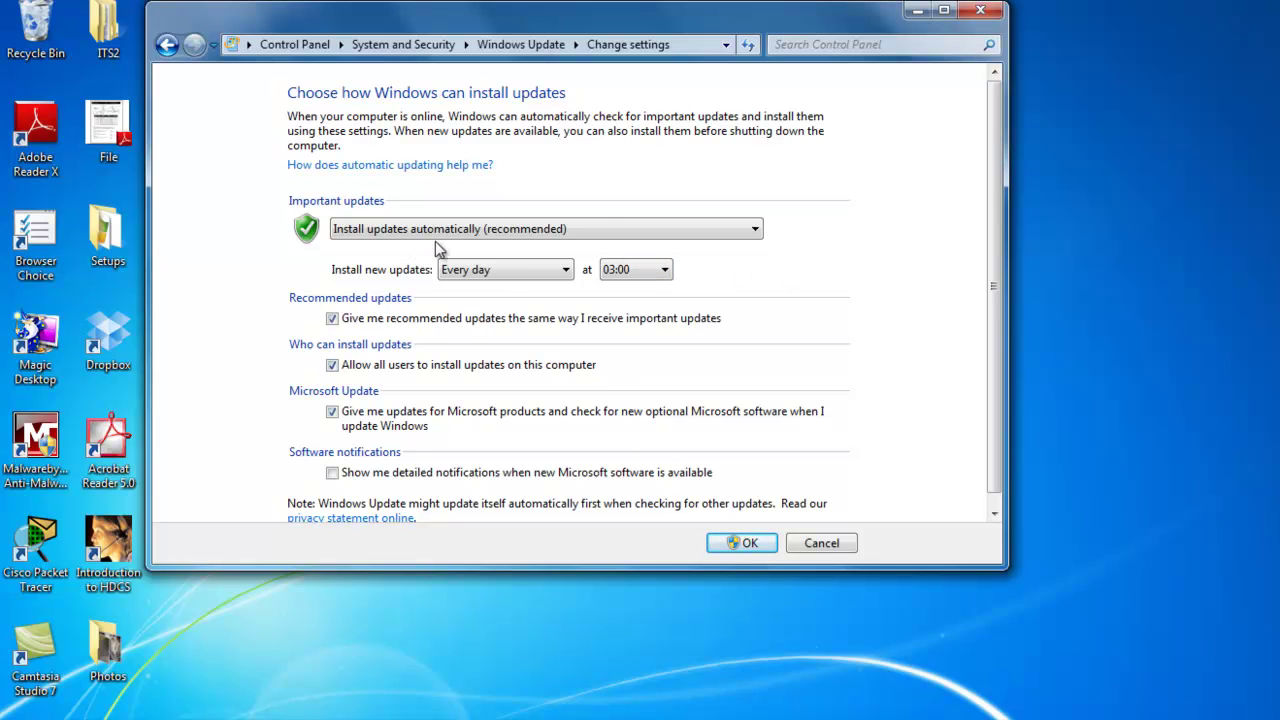
{"action": "left_click", "coordinate": [756, 229]}
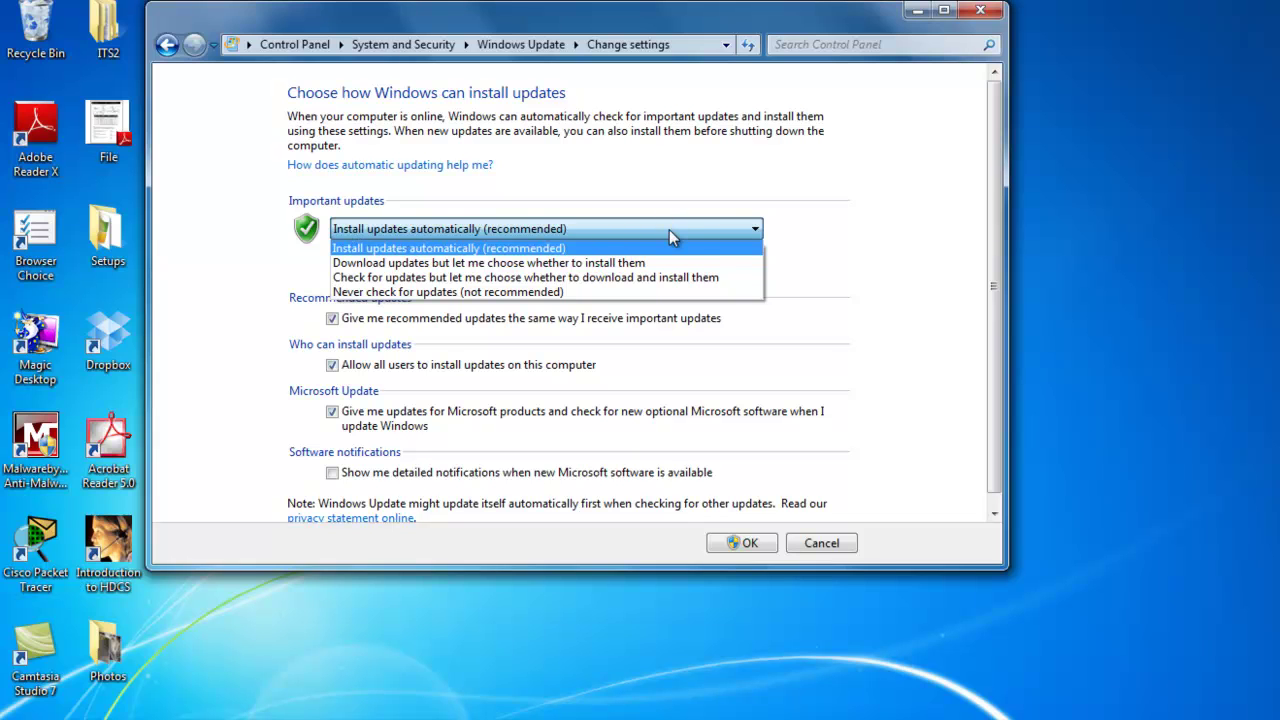
{"action": "left_click", "coordinate": [745, 545]}
{"action": "left_click", "coordinate": [745, 545]}
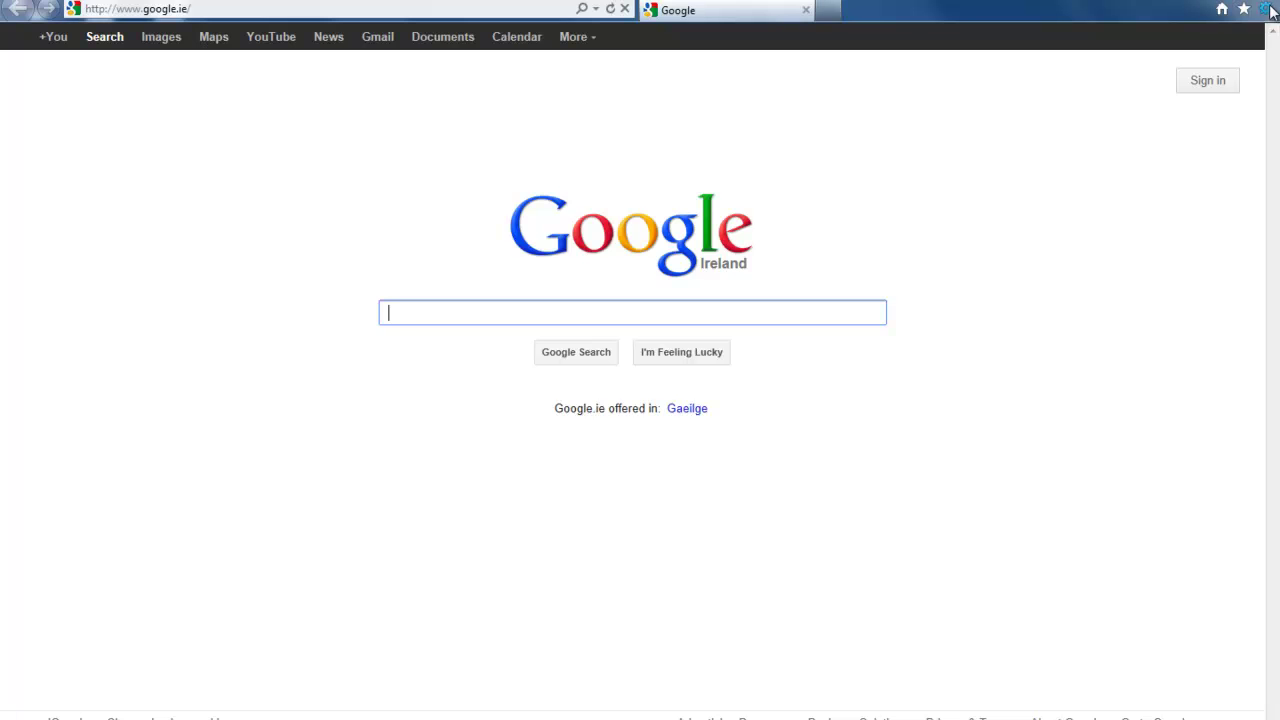
Delete Internet Explorer's temporary files, cookies and history while preserving Favorites website data, and accept the Internet options
{"action": "left_click", "coordinate": [1266, 12]}
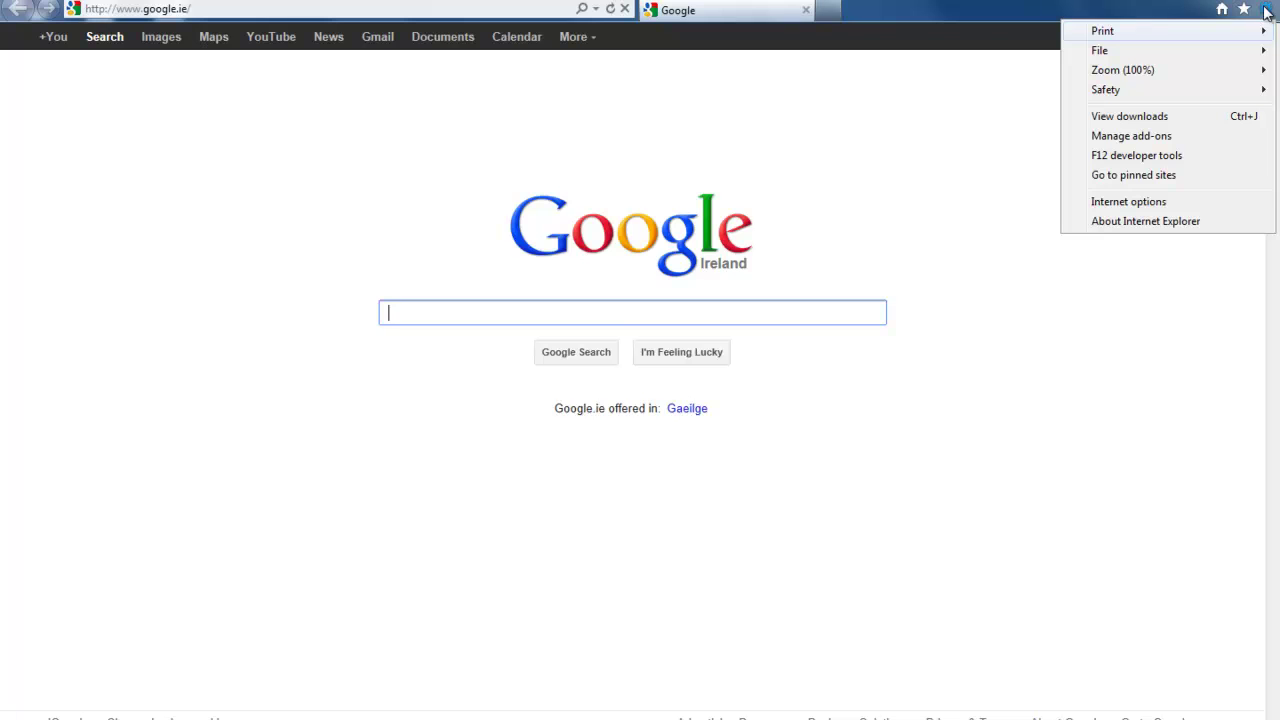
{"action": "left_click", "coordinate": [1140, 206]}
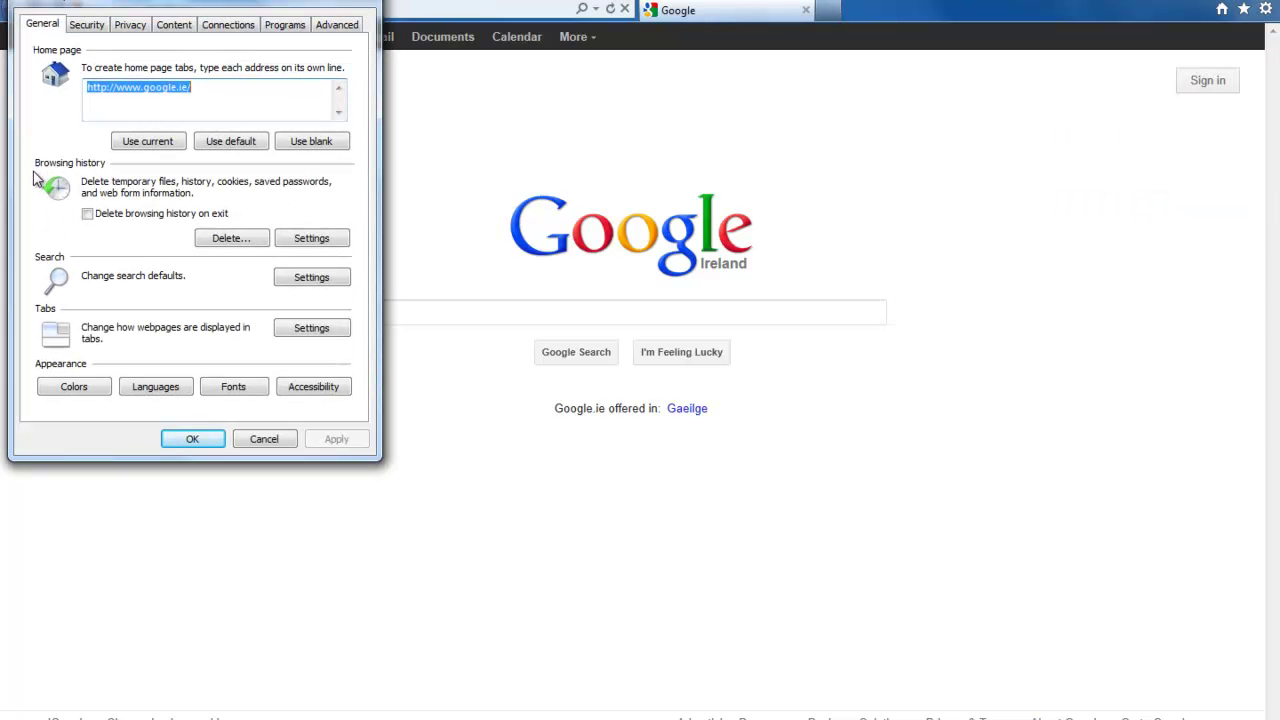
{"action": "left_click", "coordinate": [233, 242]}
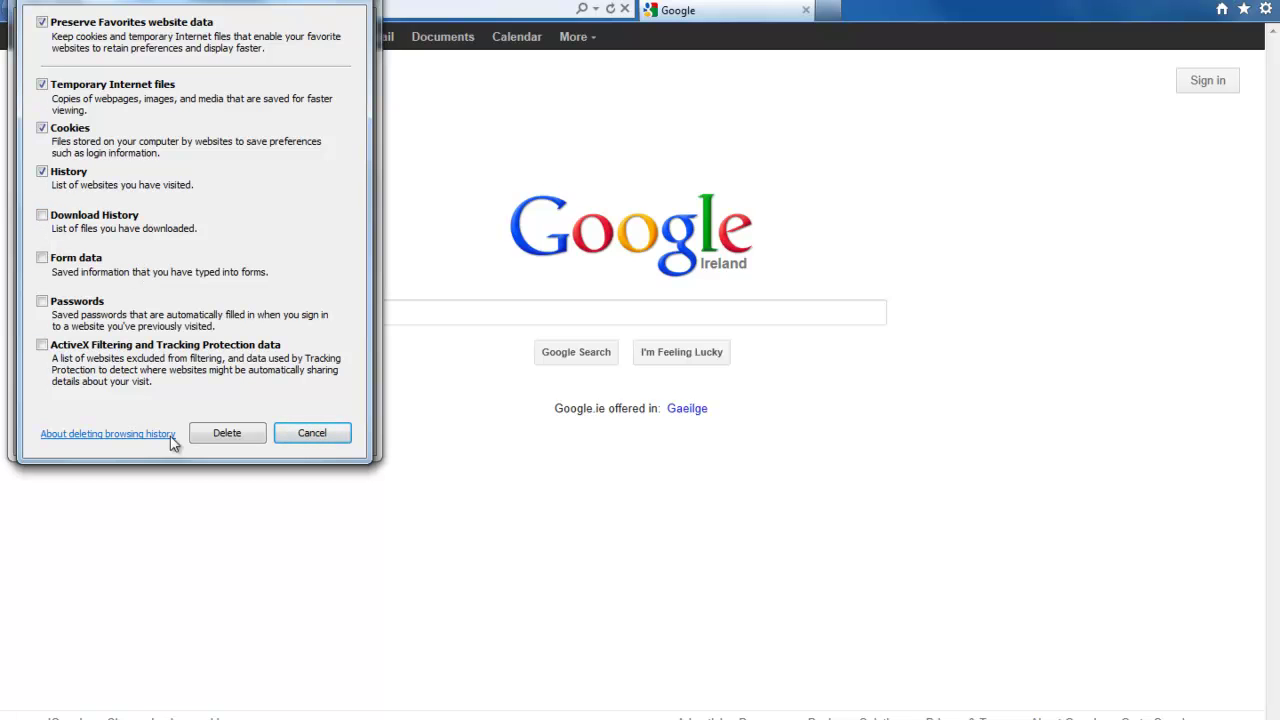
{"action": "left_click", "coordinate": [222, 436]}
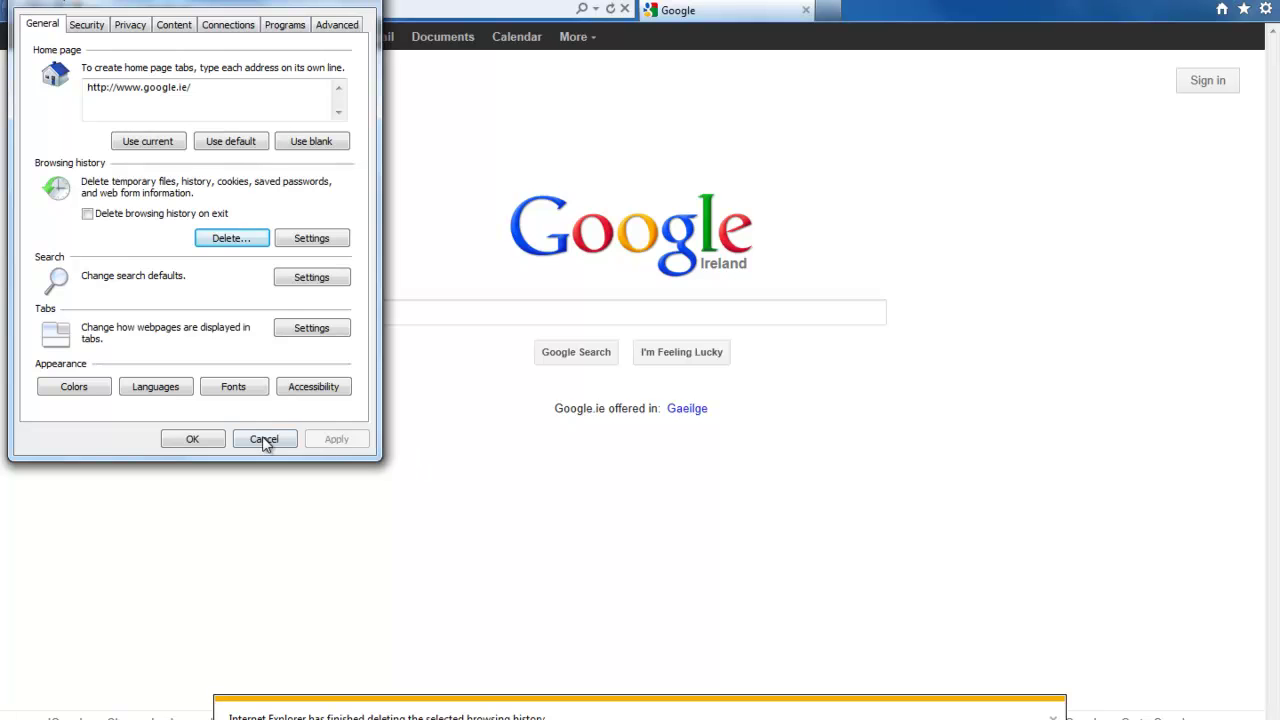
{"action": "left_click", "coordinate": [189, 440]}
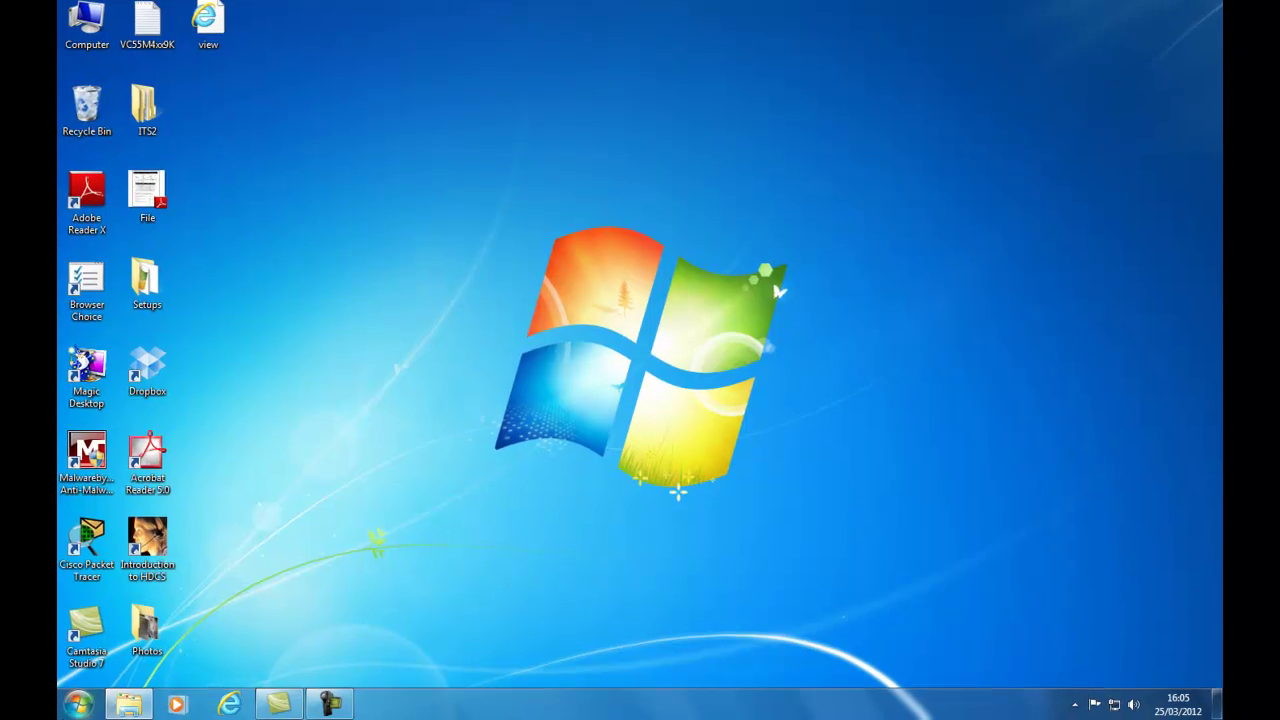
Open the Control Panel's list of installed programs for uninstalling and look through its entries
{"action": "left_click", "coordinate": [84, 705]}
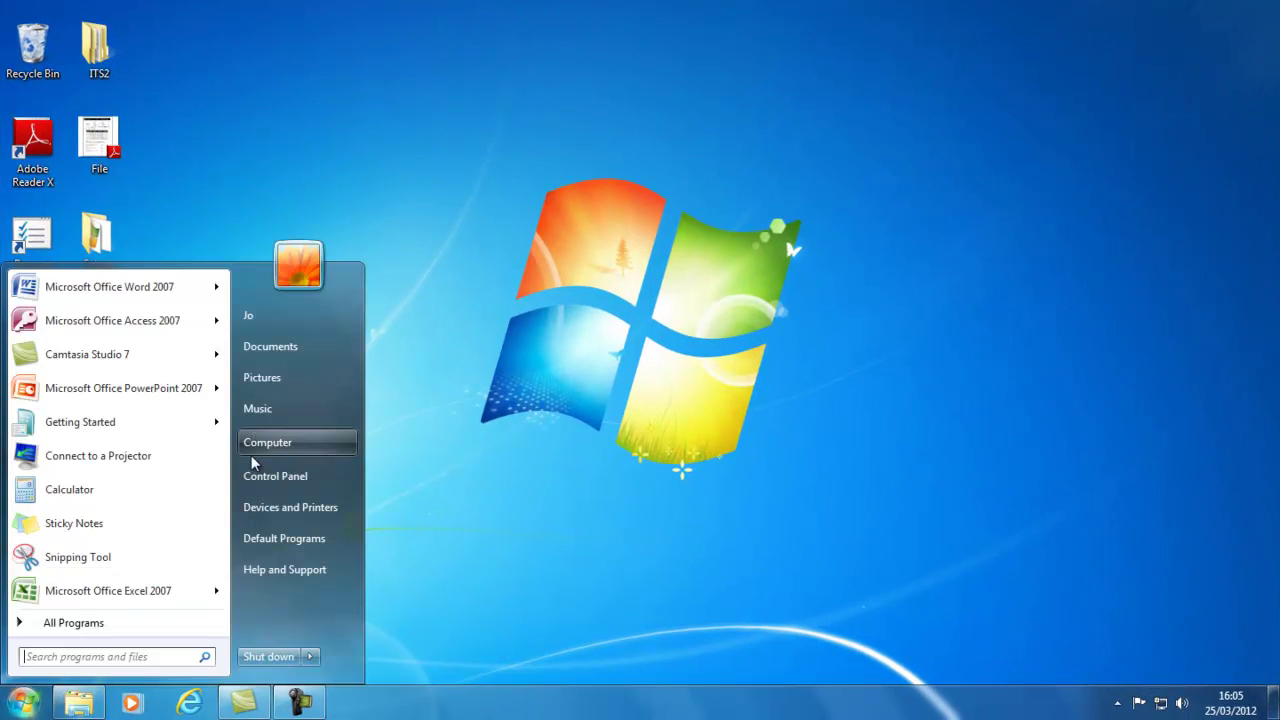
{"action": "left_click", "coordinate": [284, 481]}
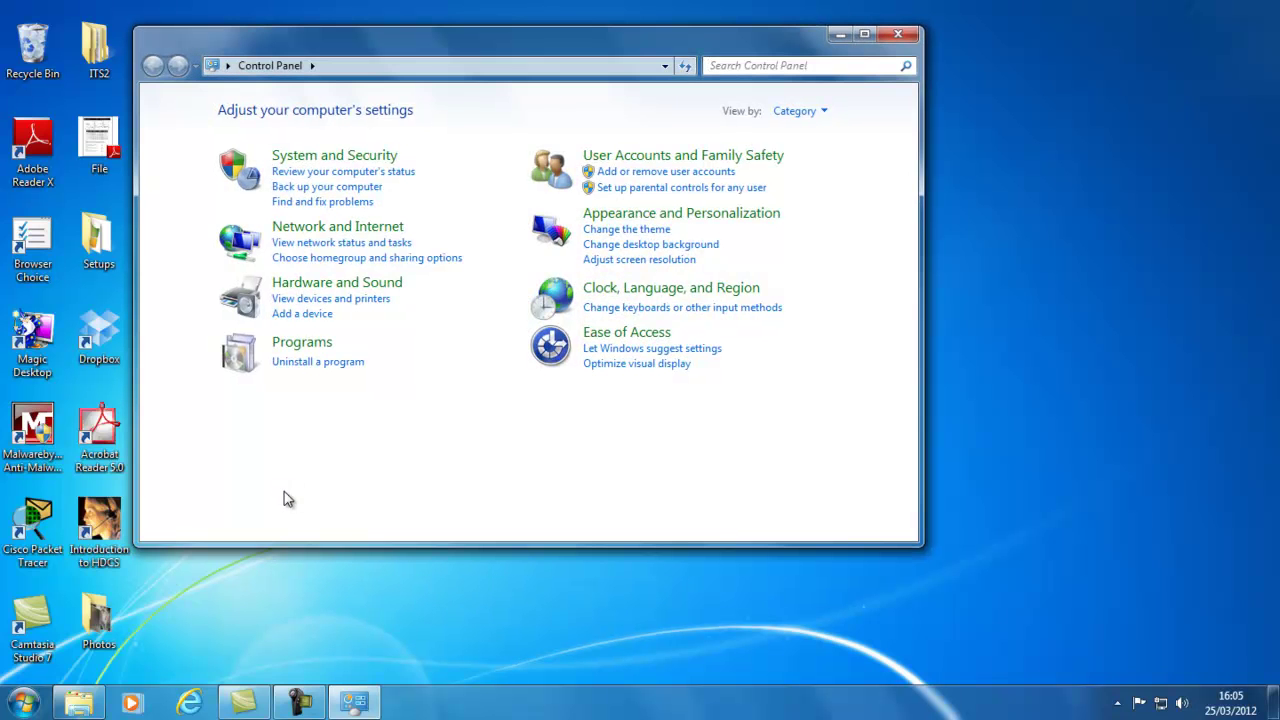
{"action": "left_click", "coordinate": [300, 350]}
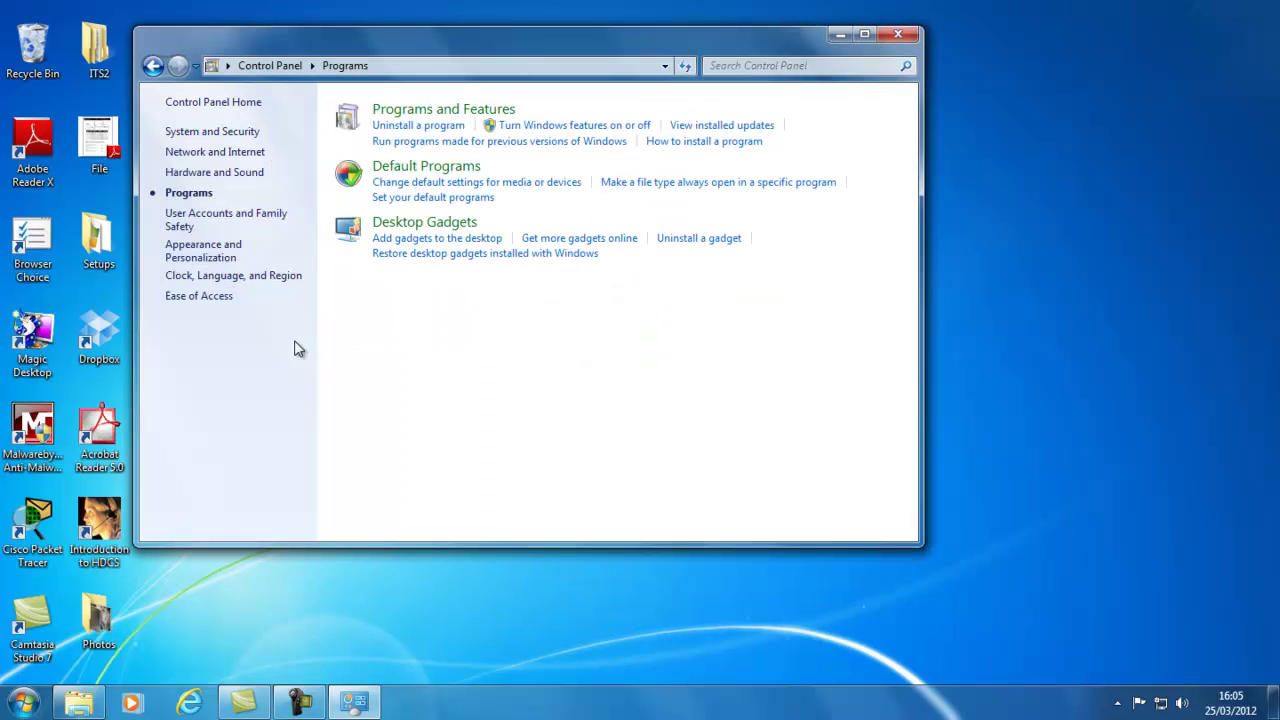
{"action": "left_click", "coordinate": [420, 128]}
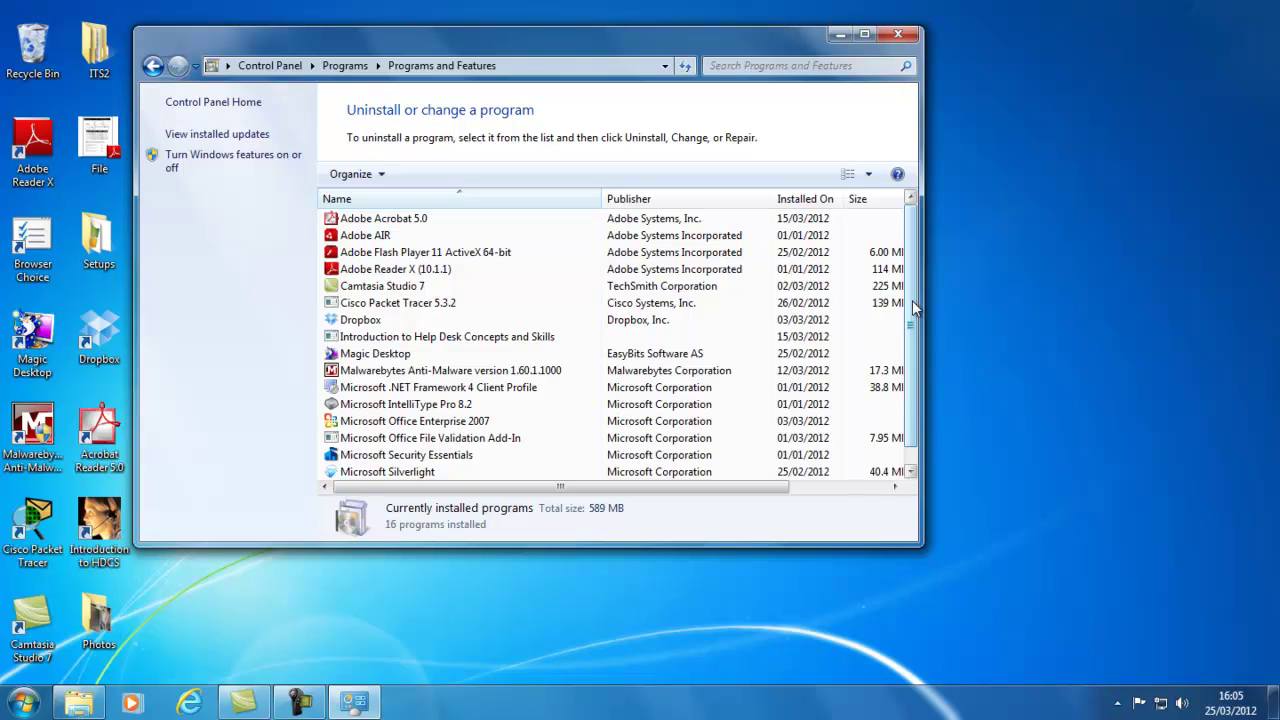
{"action": "left_click_drag", "start_coordinate": [909, 327], "coordinate": [910, 345]}
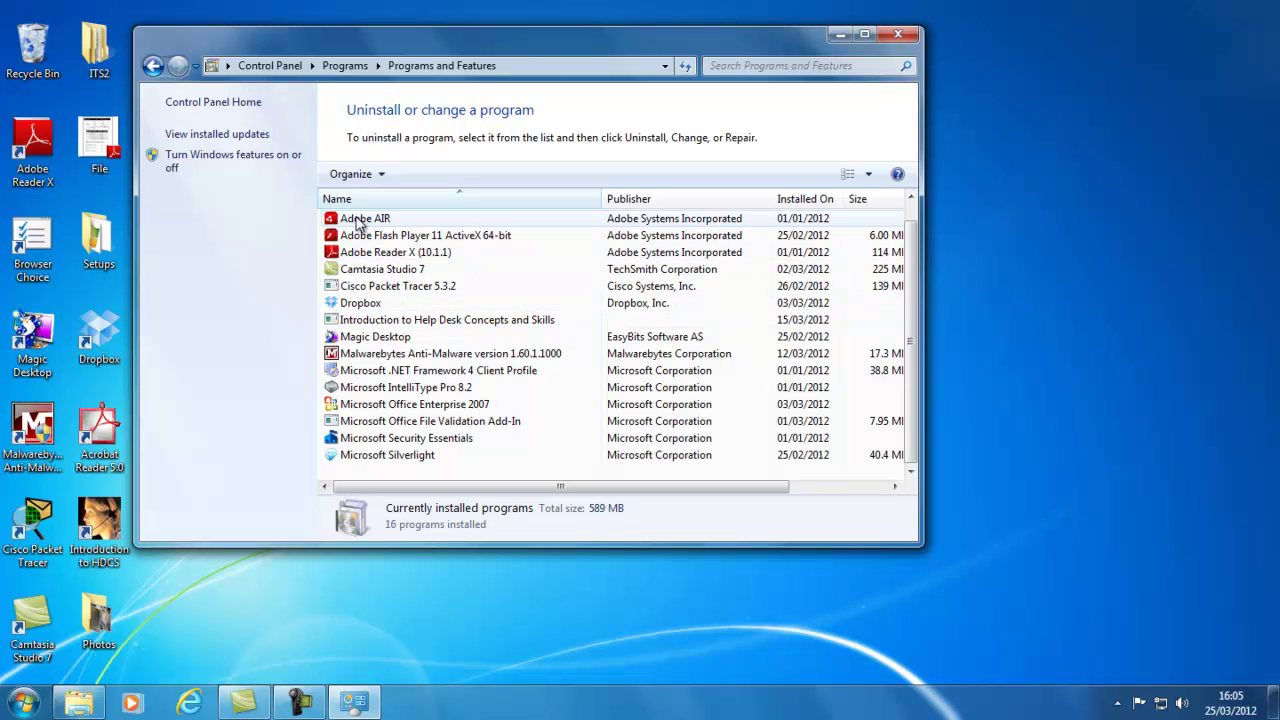
{"action": "scroll", "coordinate": [445, 258], "scroll_direction": "up", "scroll_amount": 1}
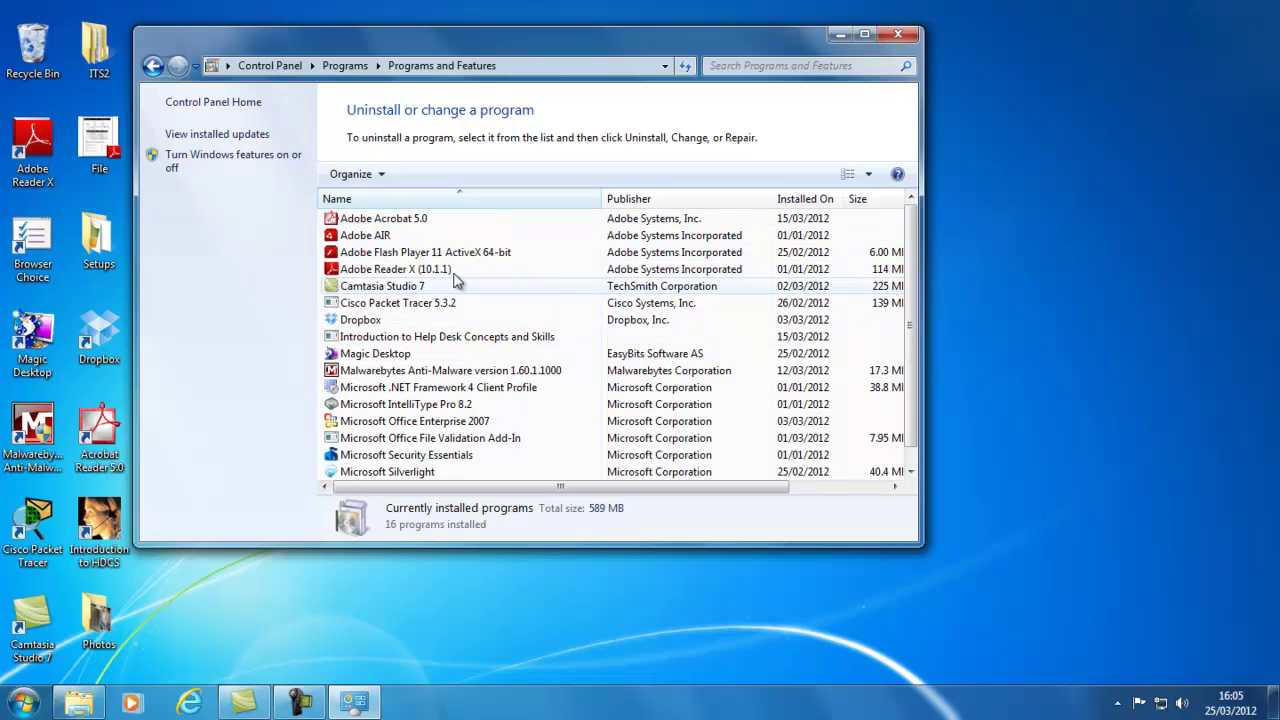
Uninstall Adobe Acrobat 5.0 and all of its components
{"action": "left_click", "coordinate": [403, 220]}
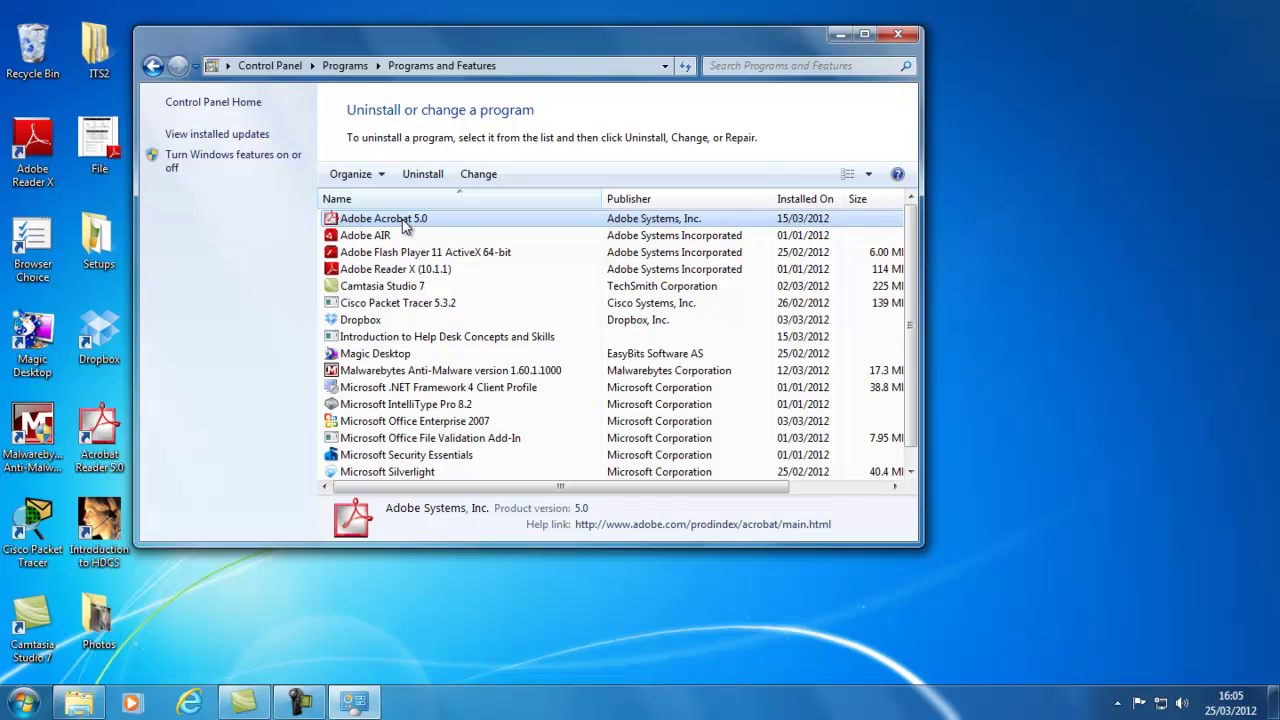
{"action": "right_click", "coordinate": [399, 223]}
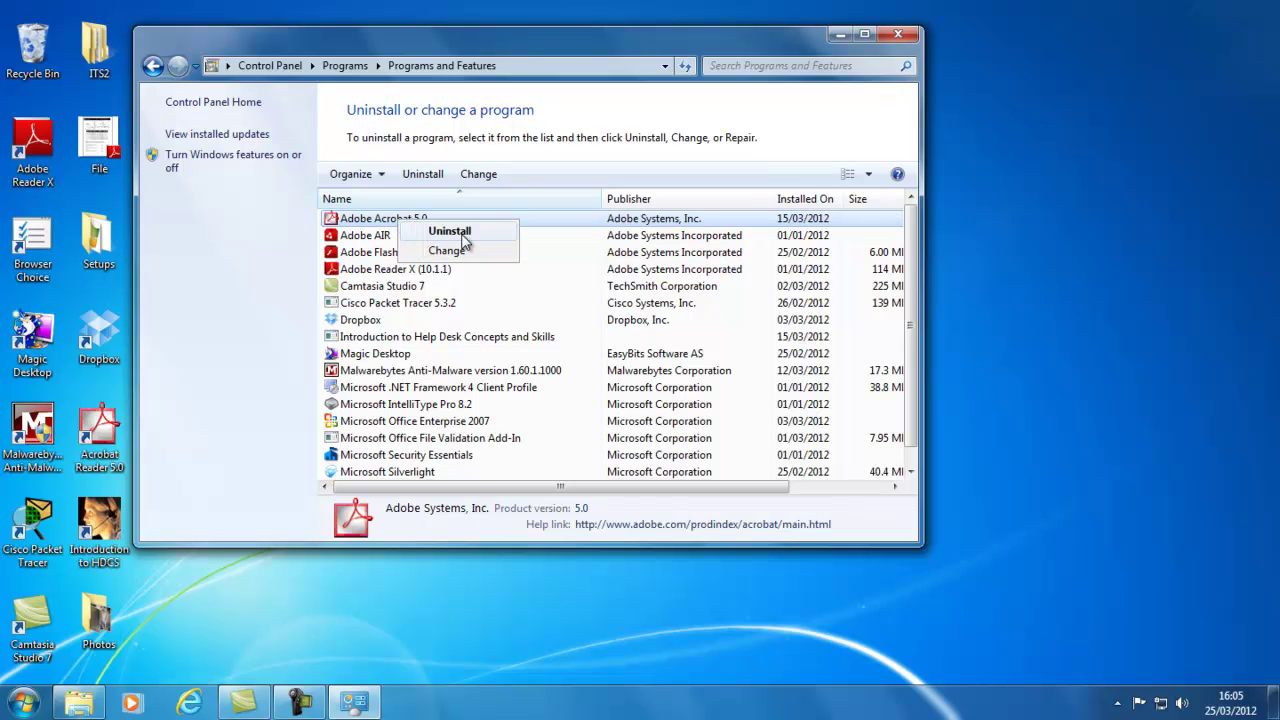
{"action": "left_click", "coordinate": [463, 232]}
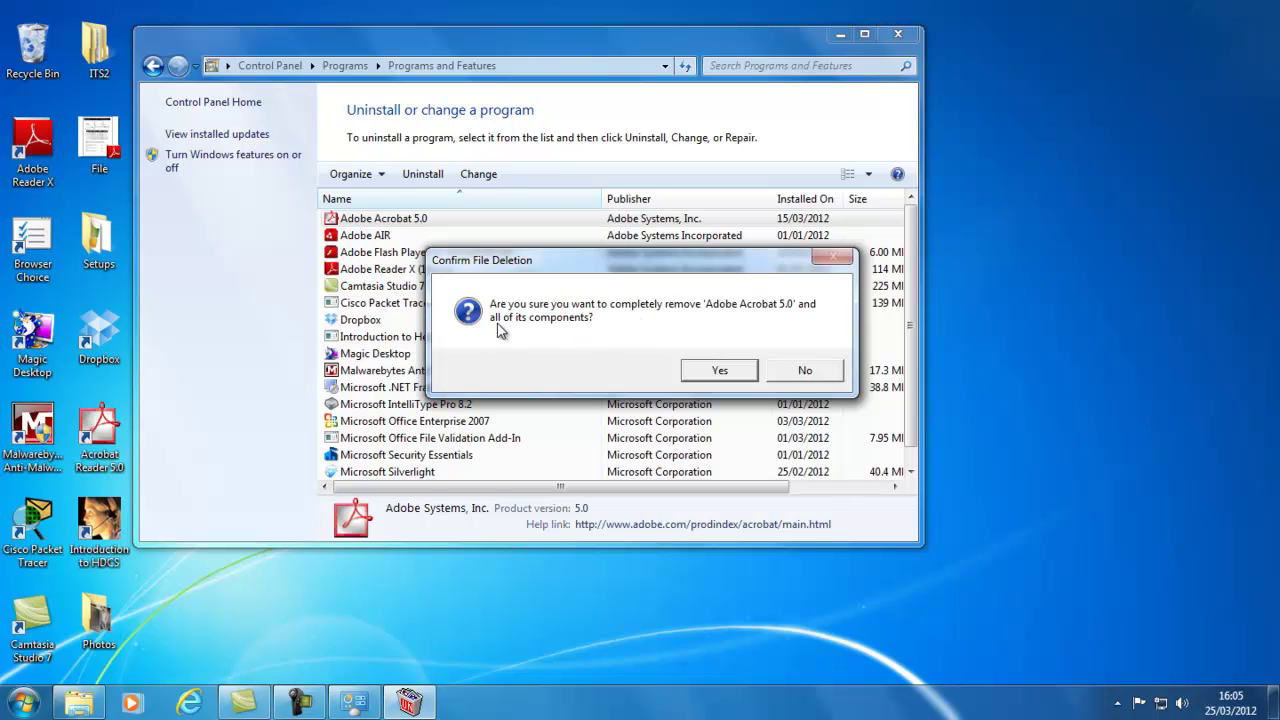
{"action": "left_click", "coordinate": [729, 371]}
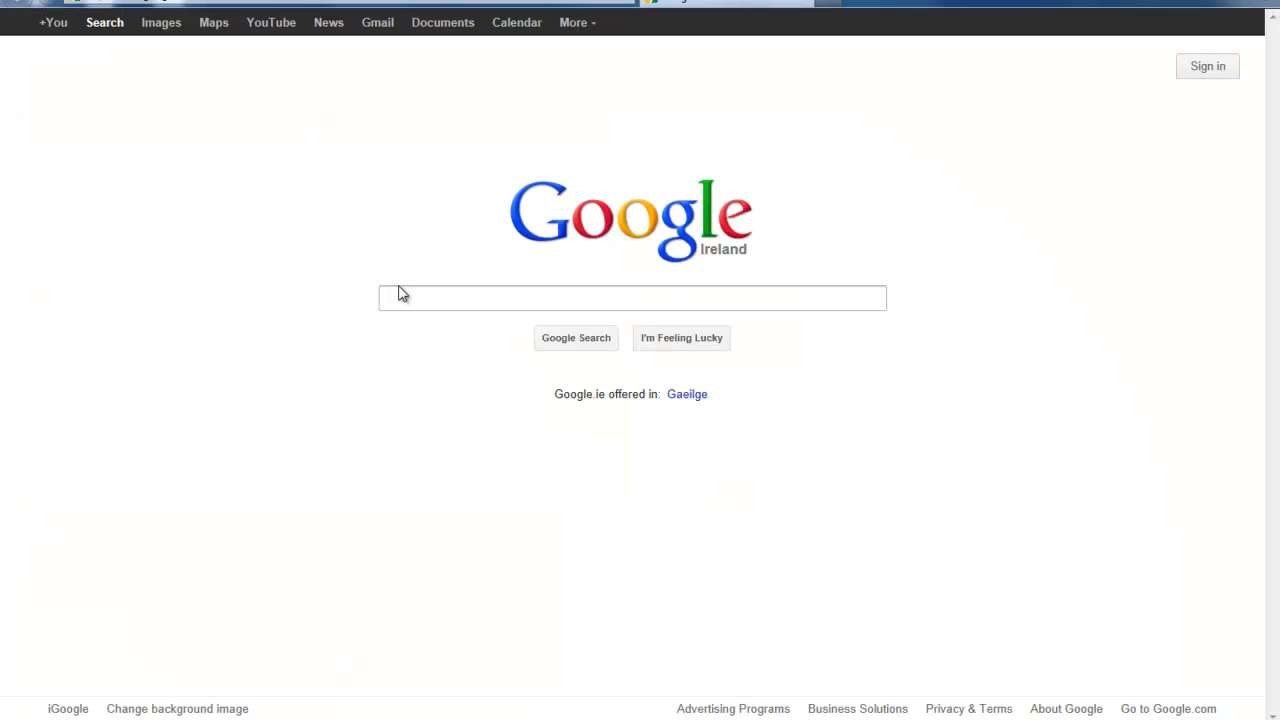
Search Google for "malware" in Internet Explorer and download Malwarebytes Anti-Malware from its Download.com page
{"action": "type", "text": "malware"}
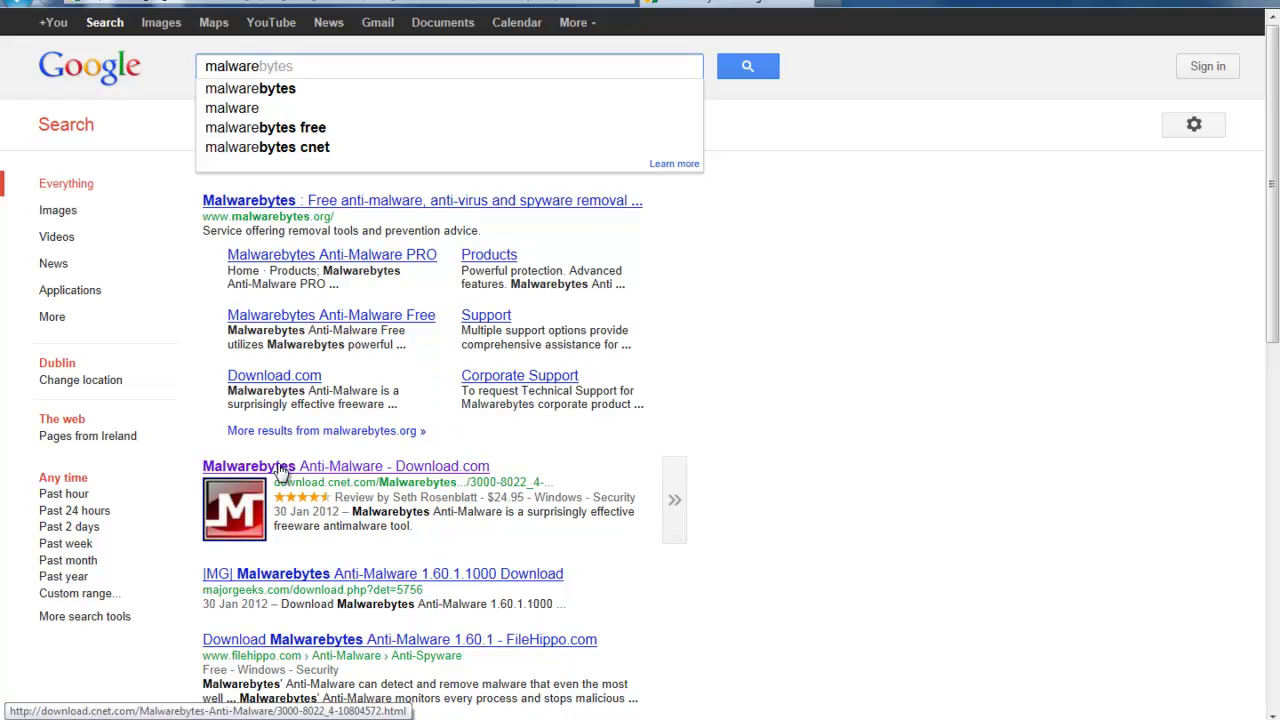
{"action": "left_click", "coordinate": [251, 470]}
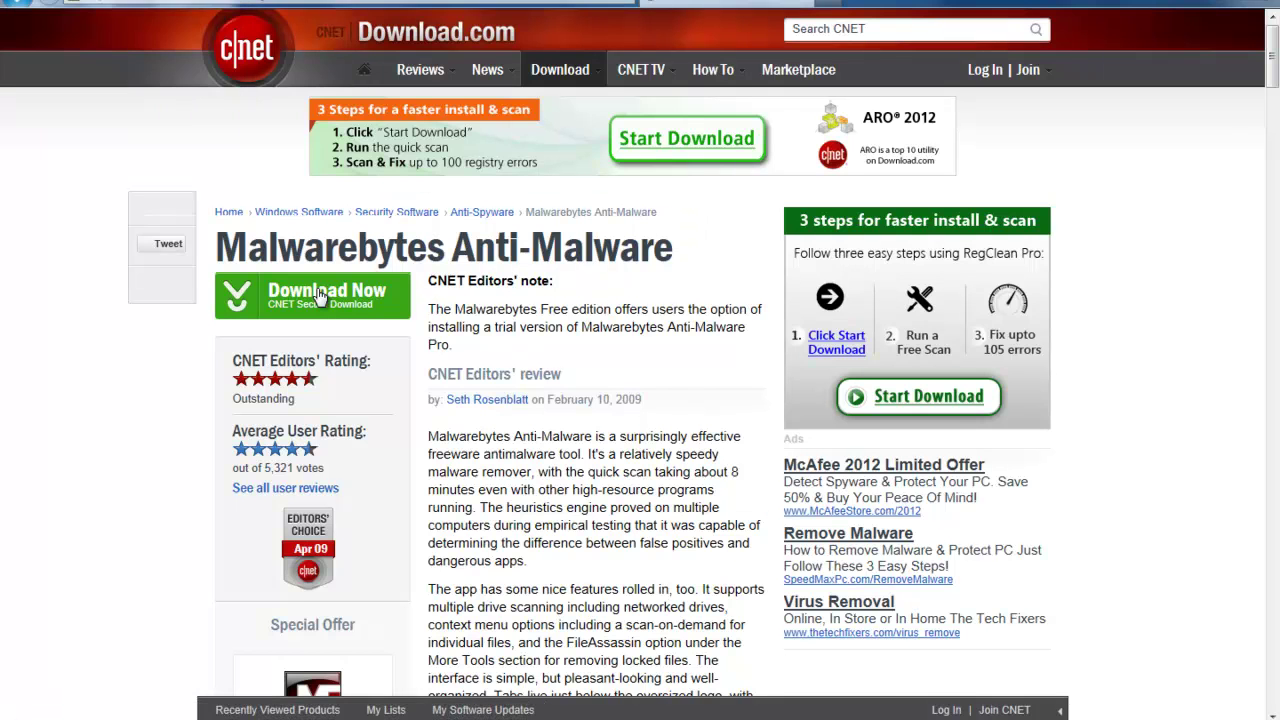
{"action": "left_click", "coordinate": [318, 296]}
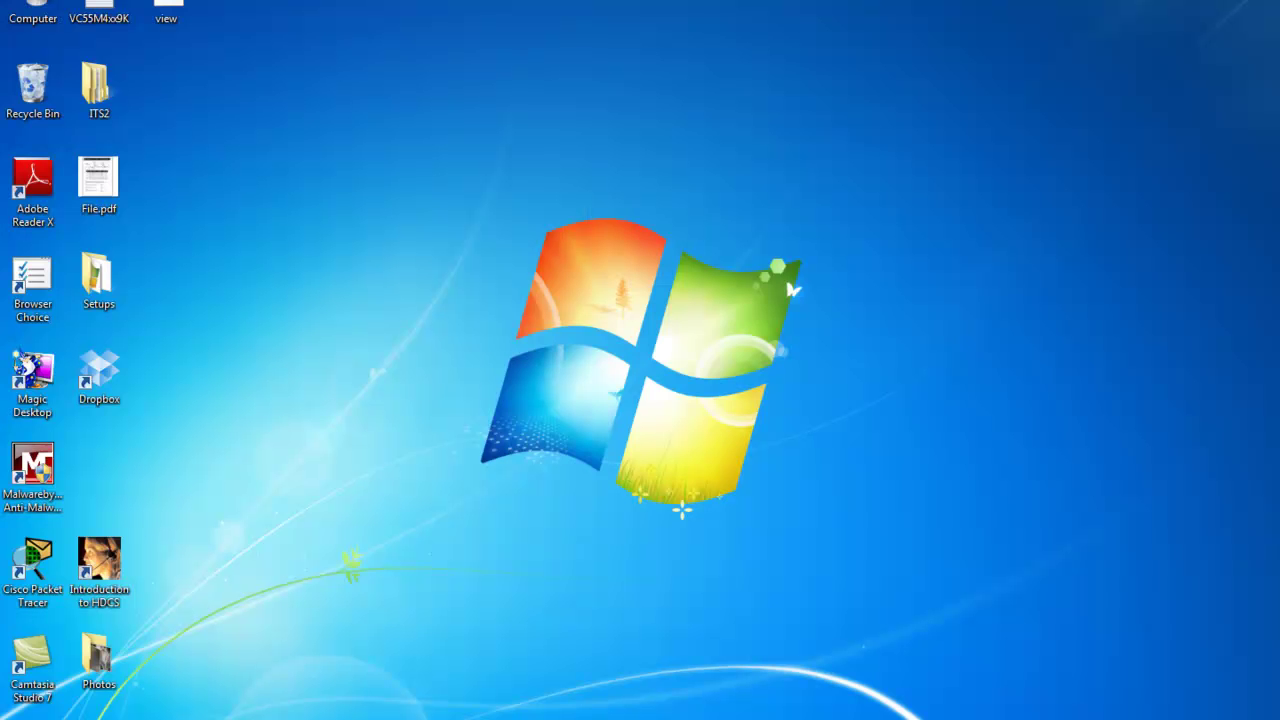
Launch Malwarebytes Anti-Malware from the desktop and update its outdated database
{"action": "double_click", "coordinate": [40, 470]}
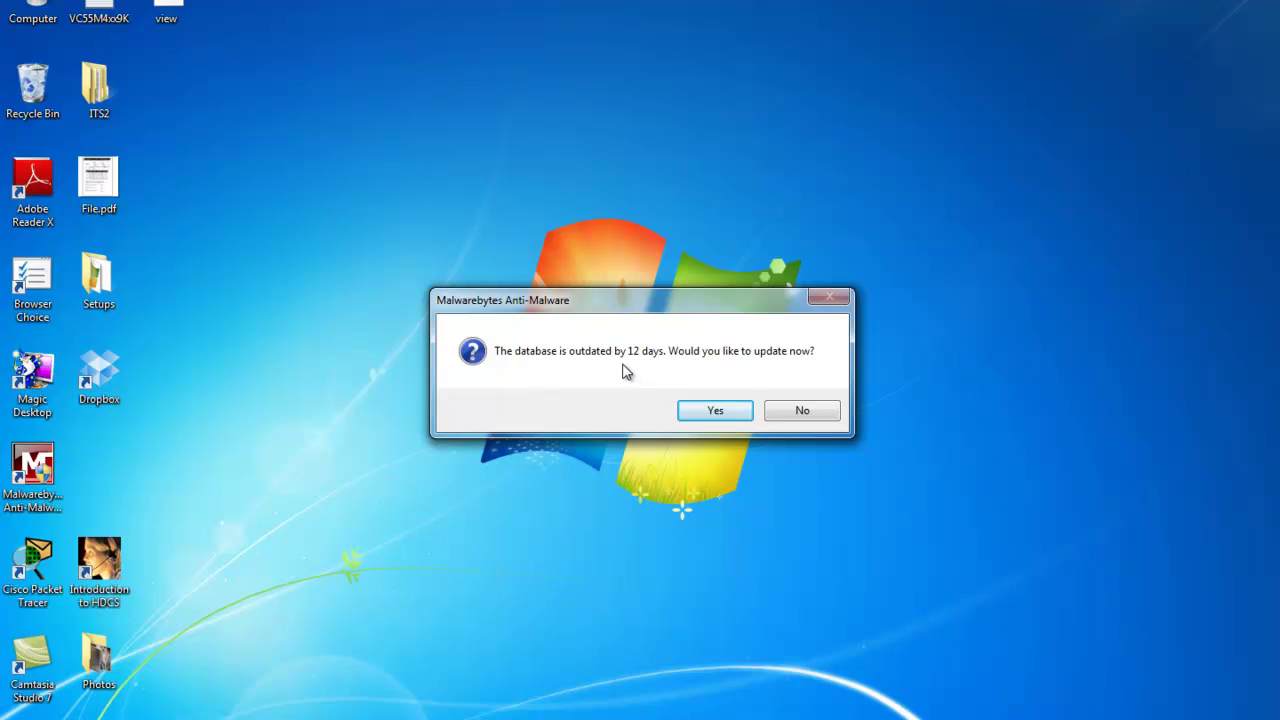
{"action": "left_click", "coordinate": [715, 411]}
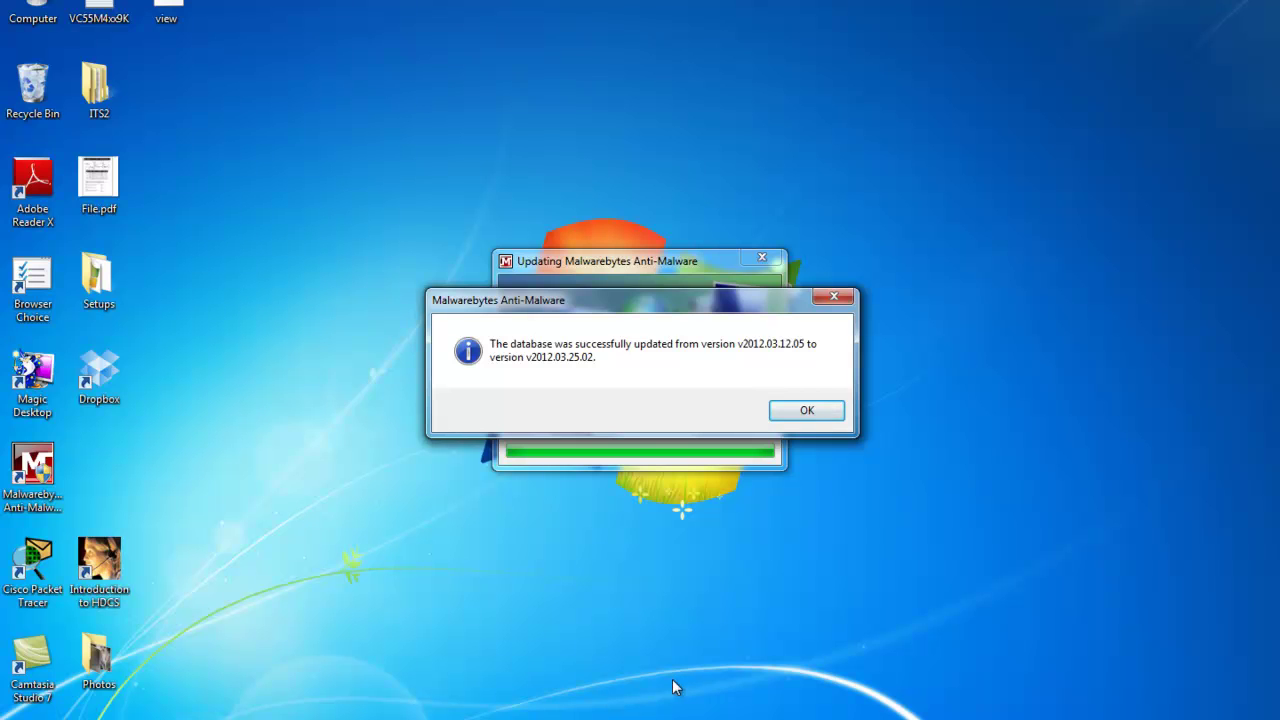
{"action": "left_click", "coordinate": [809, 412]}
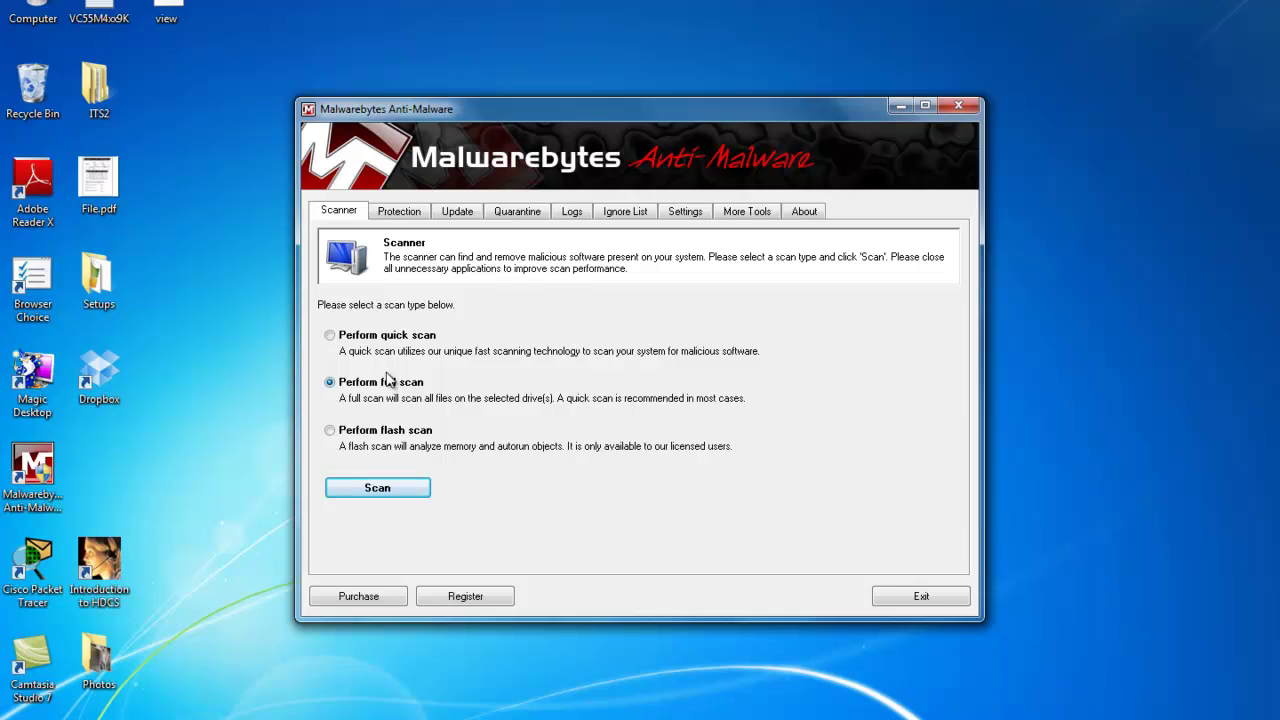
Start a full Malwarebytes scan of the C:\ drive
{"action": "left_click", "coordinate": [402, 489]}
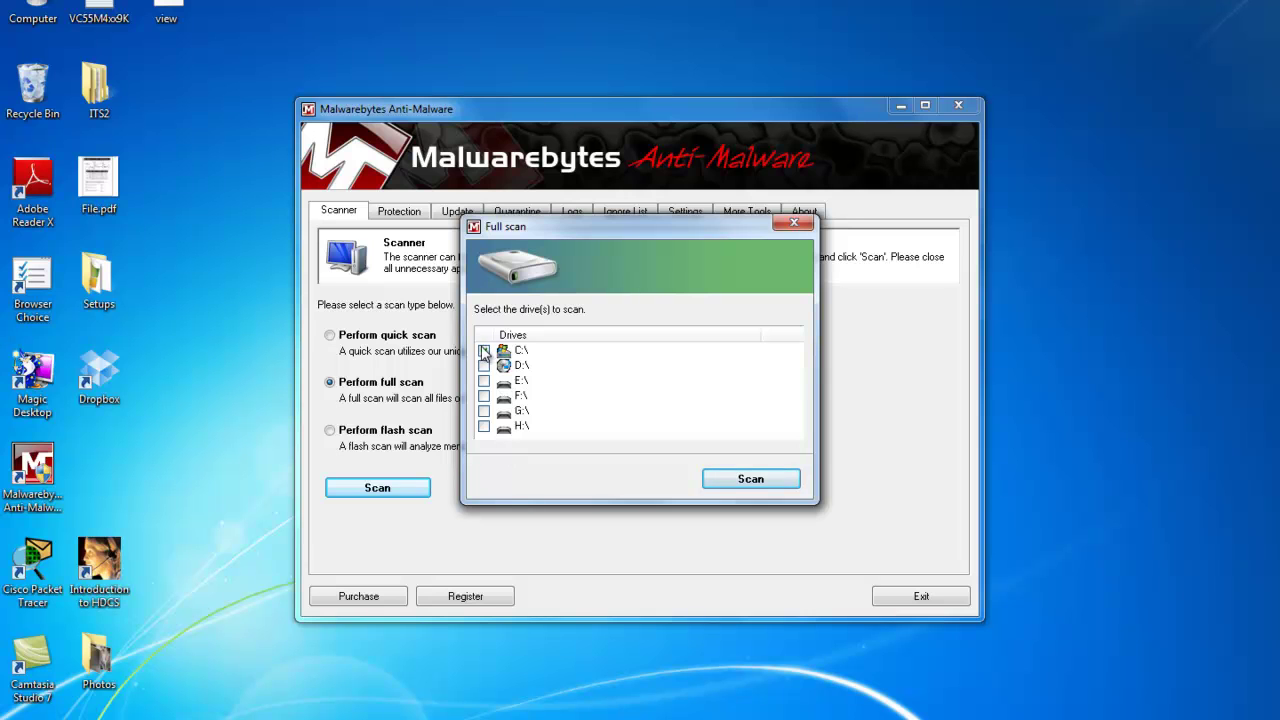
{"action": "left_click", "coordinate": [752, 481]}
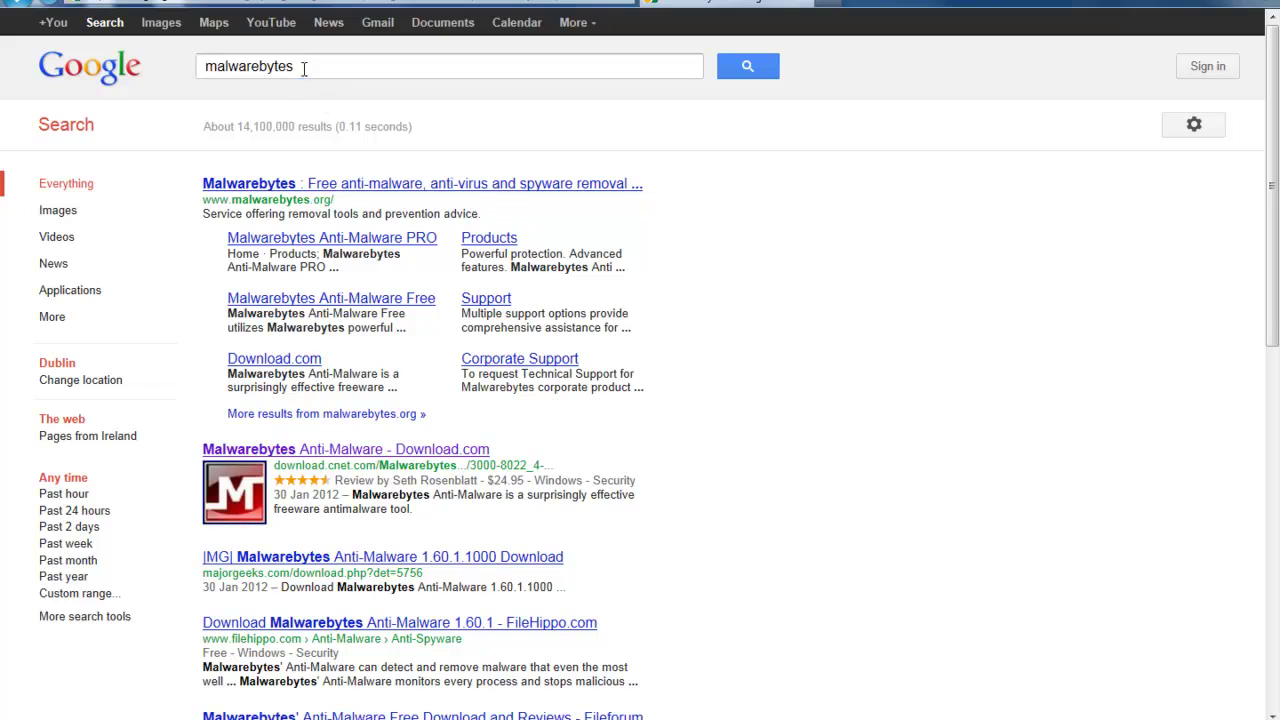
Search Google for "microsoft securiet essentials" to find the Microsoft Security Essentials download
{"action": "left_click_drag", "start_coordinate": [302, 66], "coordinate": [133, 66]}
{"action": "type", "text": "mic"}
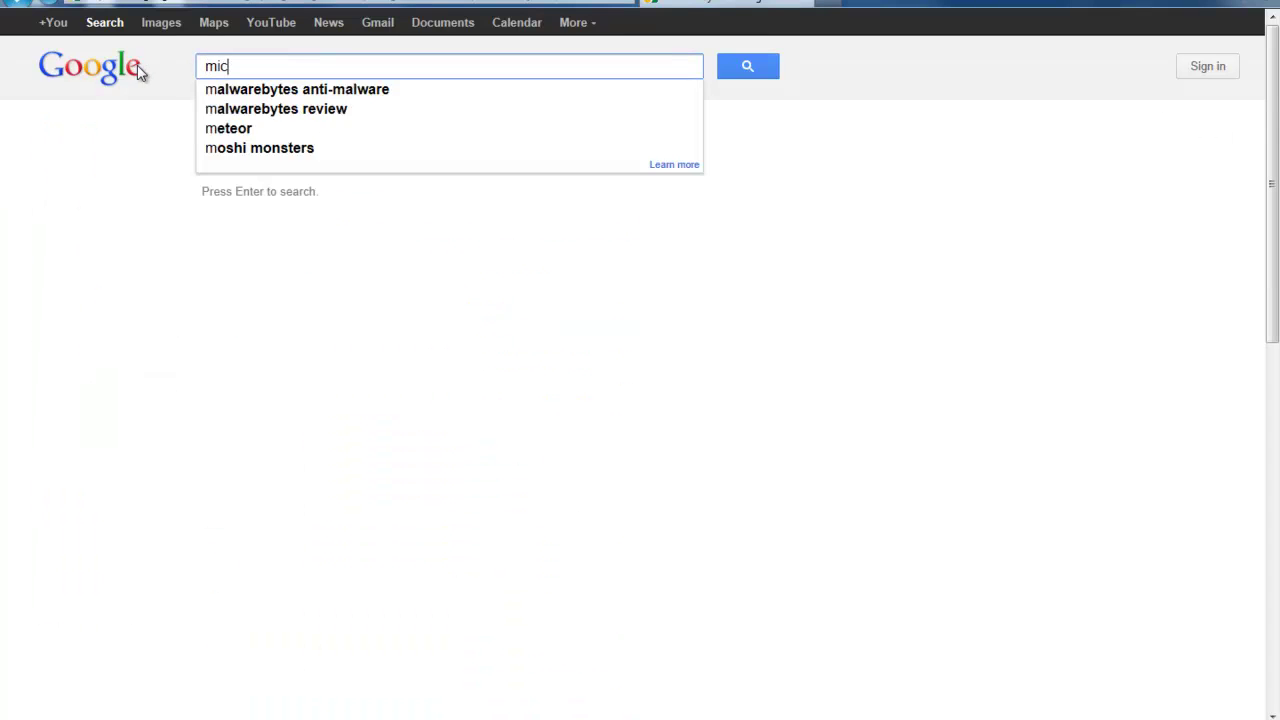
{"action": "type", "text": "rosof"}
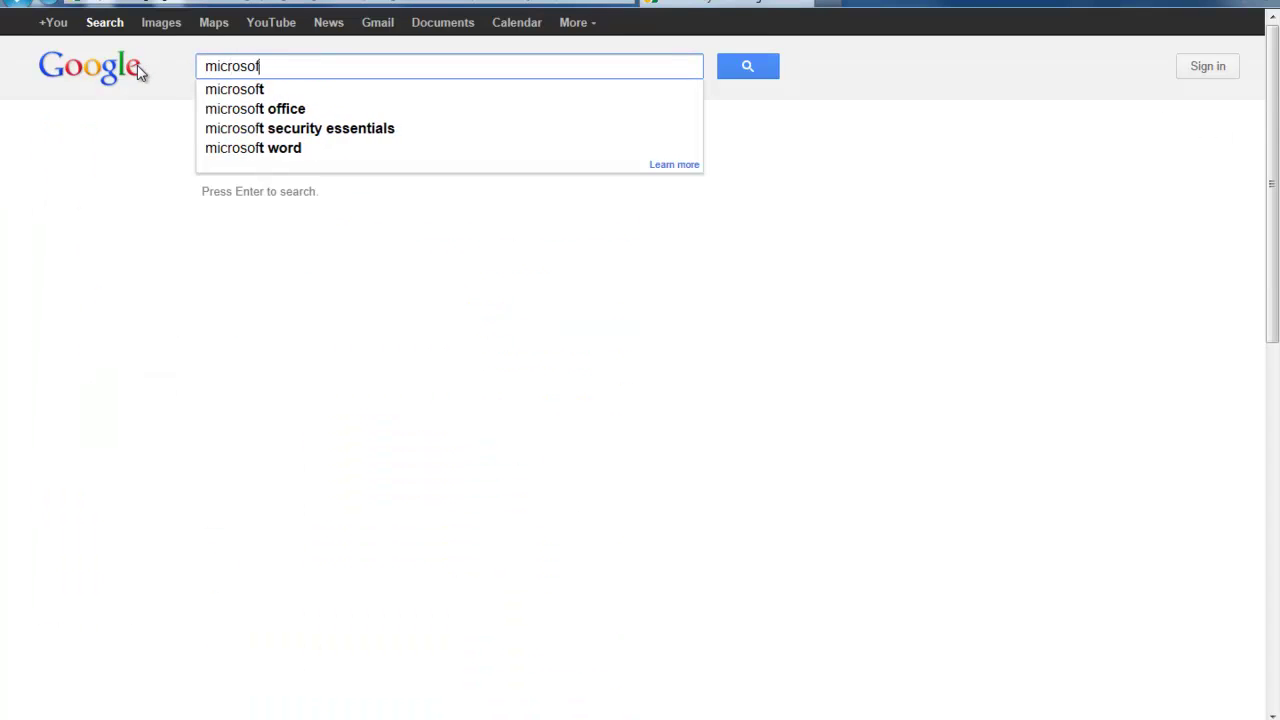
{"action": "type", "text": "t securiet essentials"}
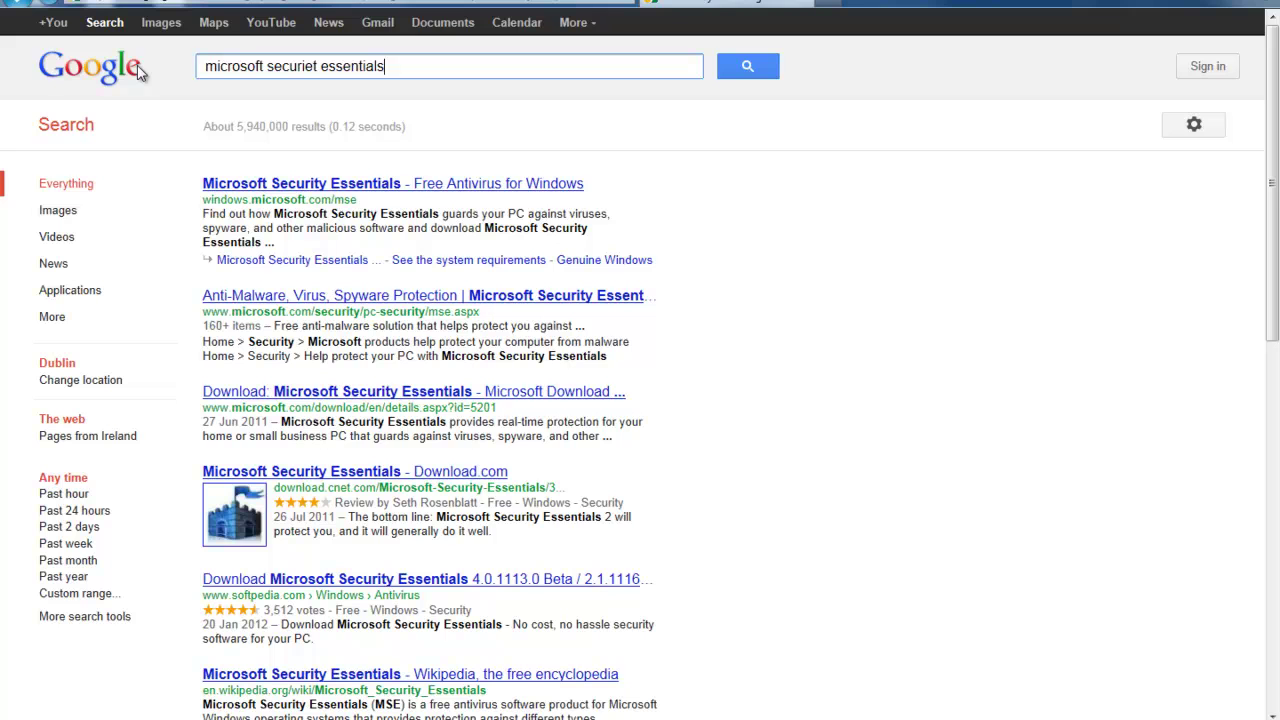
{"action": "left_click", "coordinate": [246, 503]}
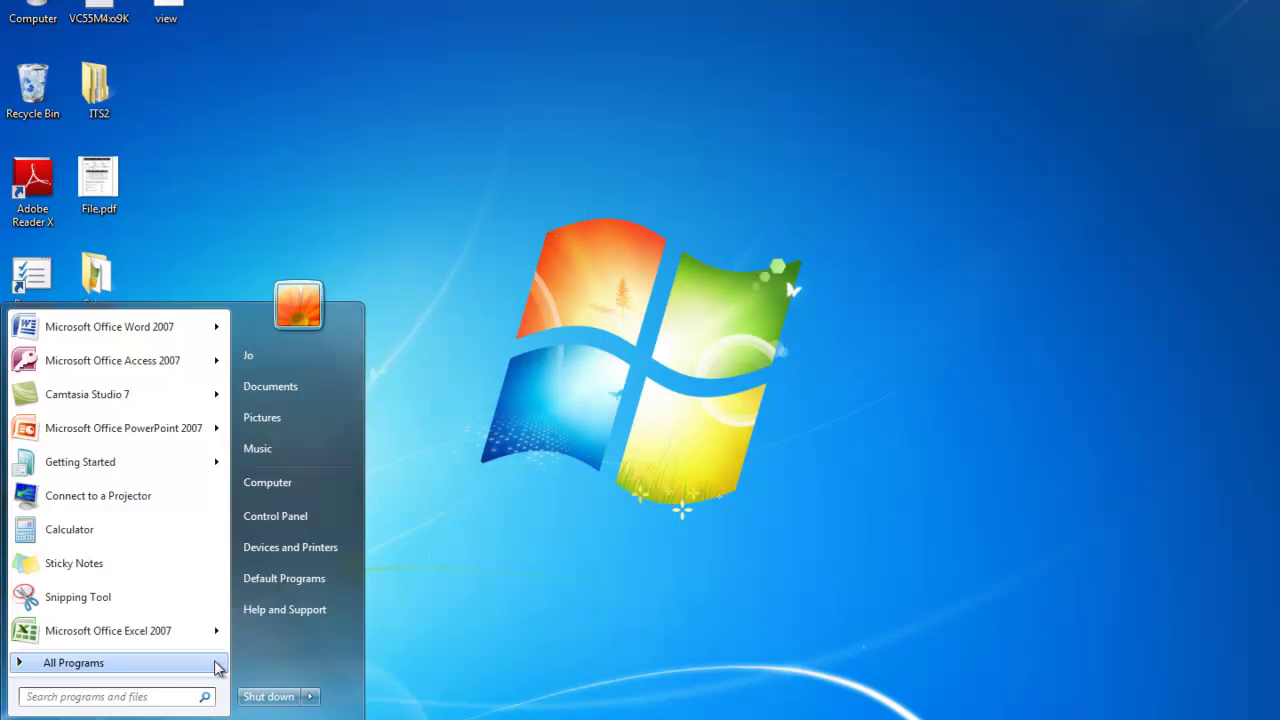
Open Microsoft Security Essentials and review its definition updates, scan options and scheduled scan settings, leaving without saving changes
{"action": "left_click", "coordinate": [356, 675]}
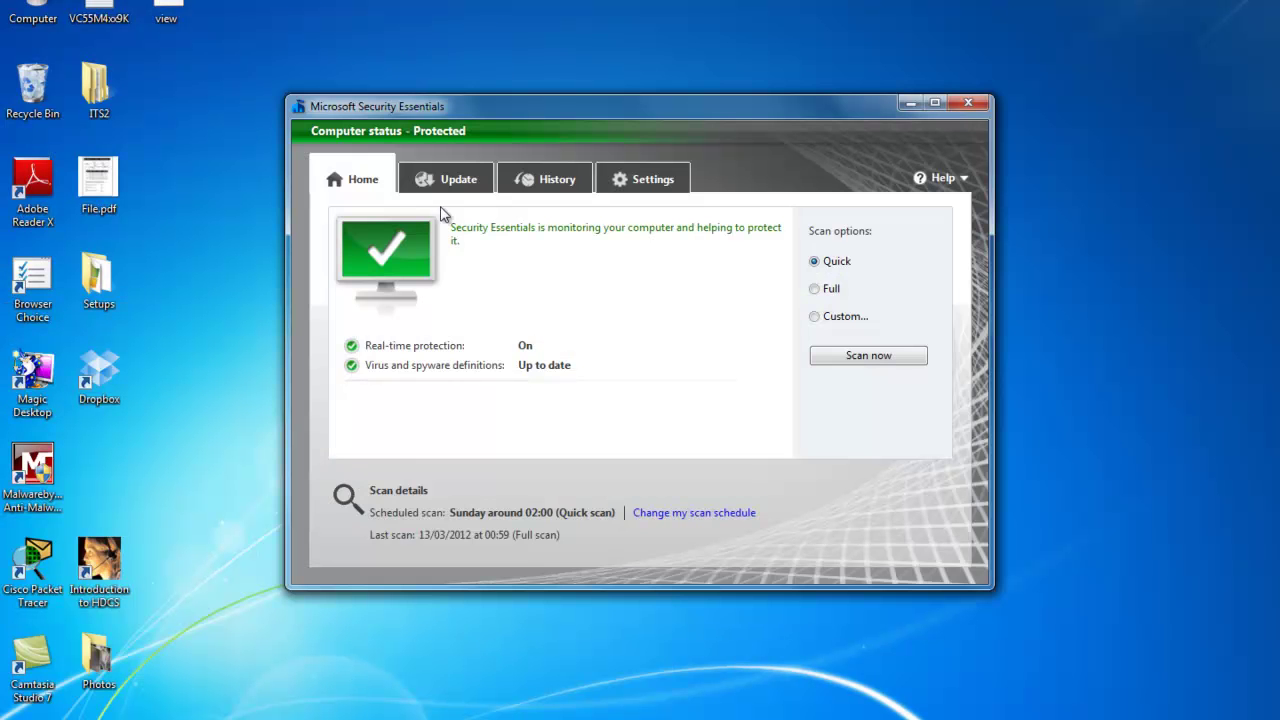
{"action": "left_click", "coordinate": [458, 180]}
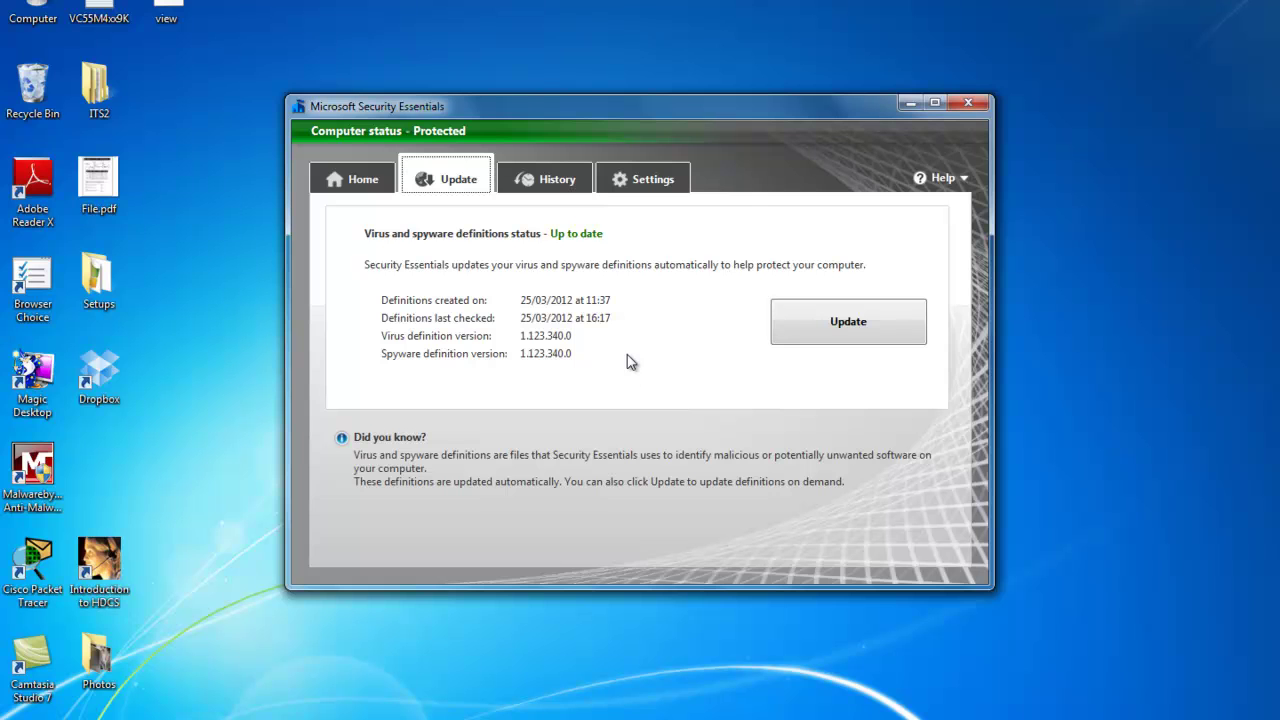
{"action": "key", "text": "alt+h"}
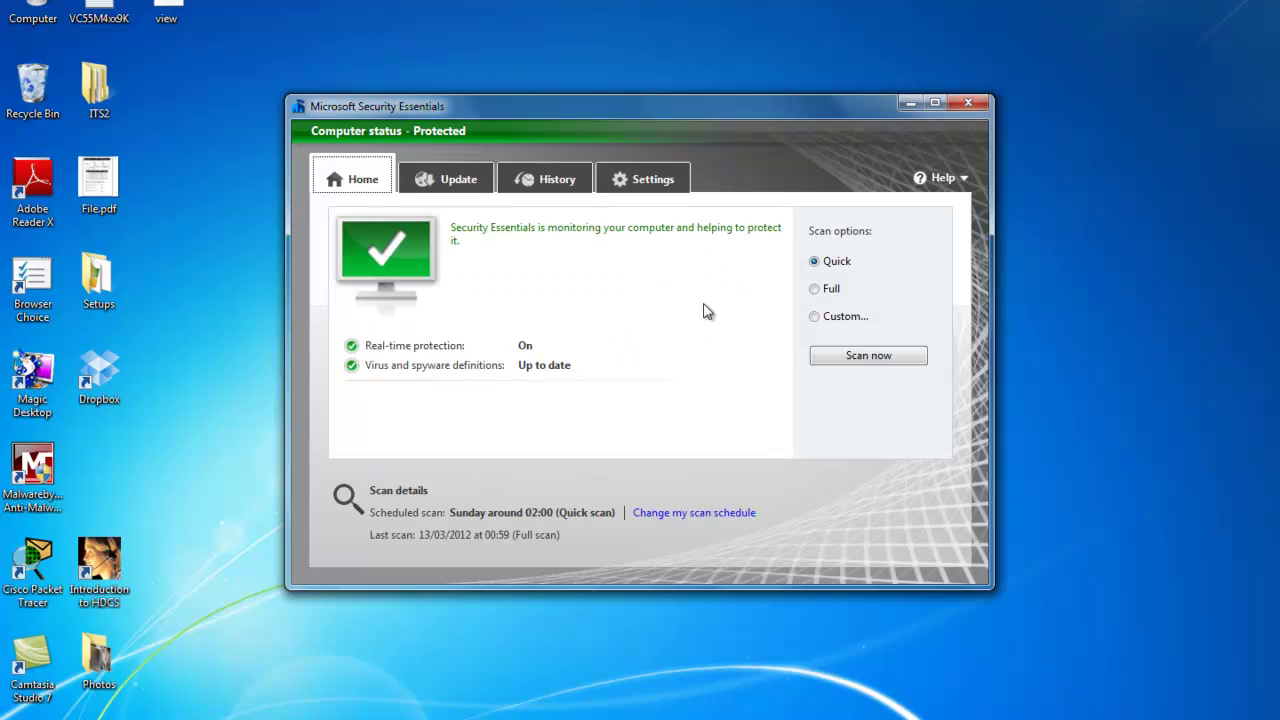
{"action": "mouse_move", "coordinate": [852, 264]}
{"action": "mouse_move", "coordinate": [818, 291]}
{"action": "left_click", "coordinate": [650, 185]}
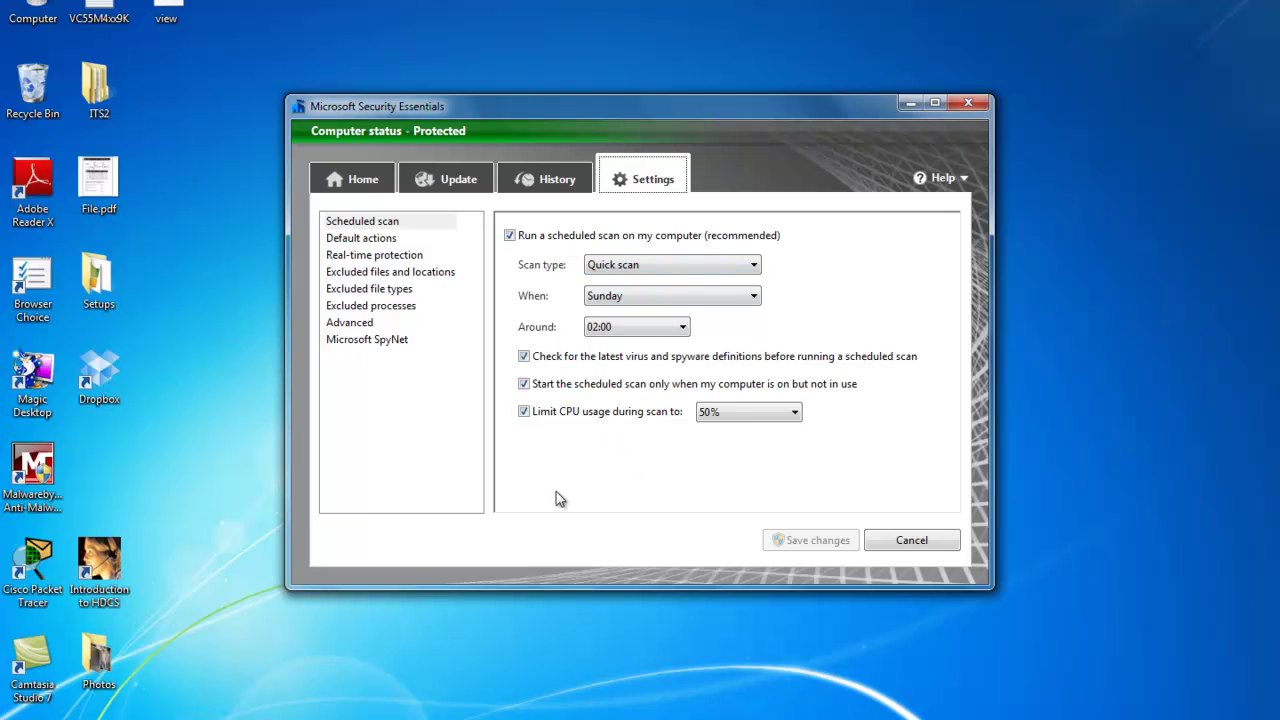
{"action": "left_click", "coordinate": [900, 546]}
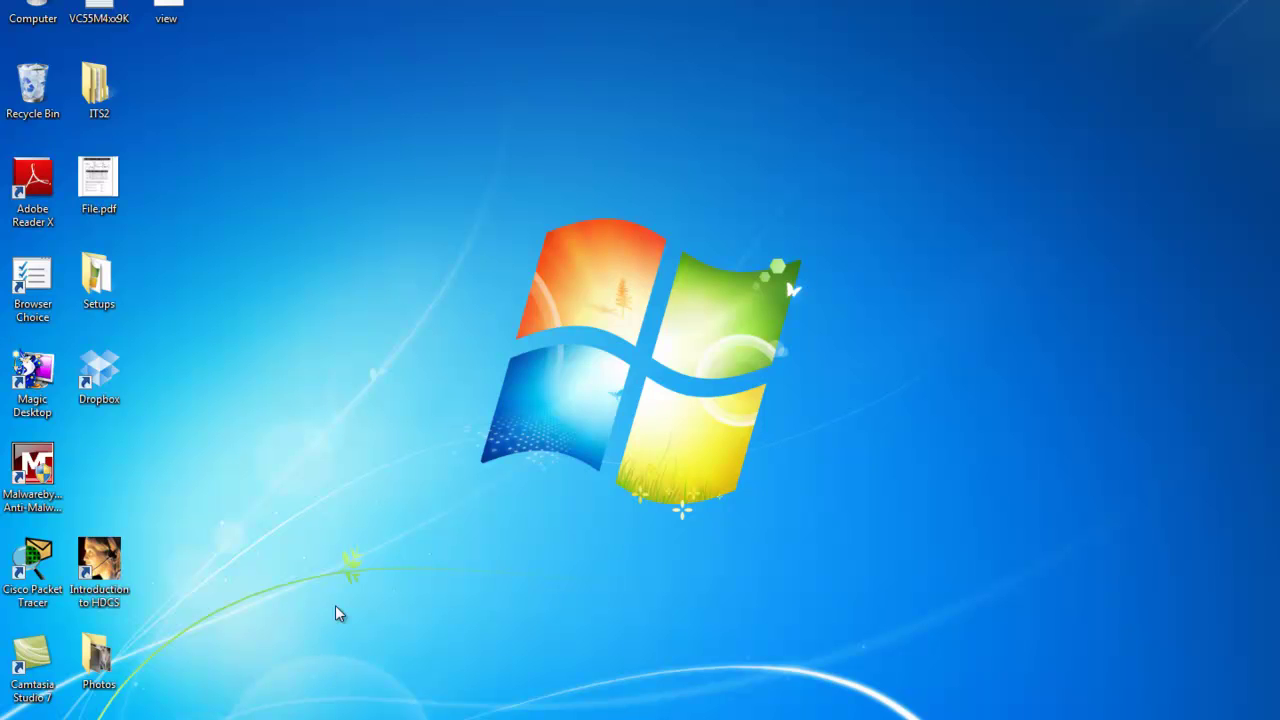
Launch Disk Cleanup from the system tools for the C: drive
{"action": "left_click", "coordinate": [25, 719]}
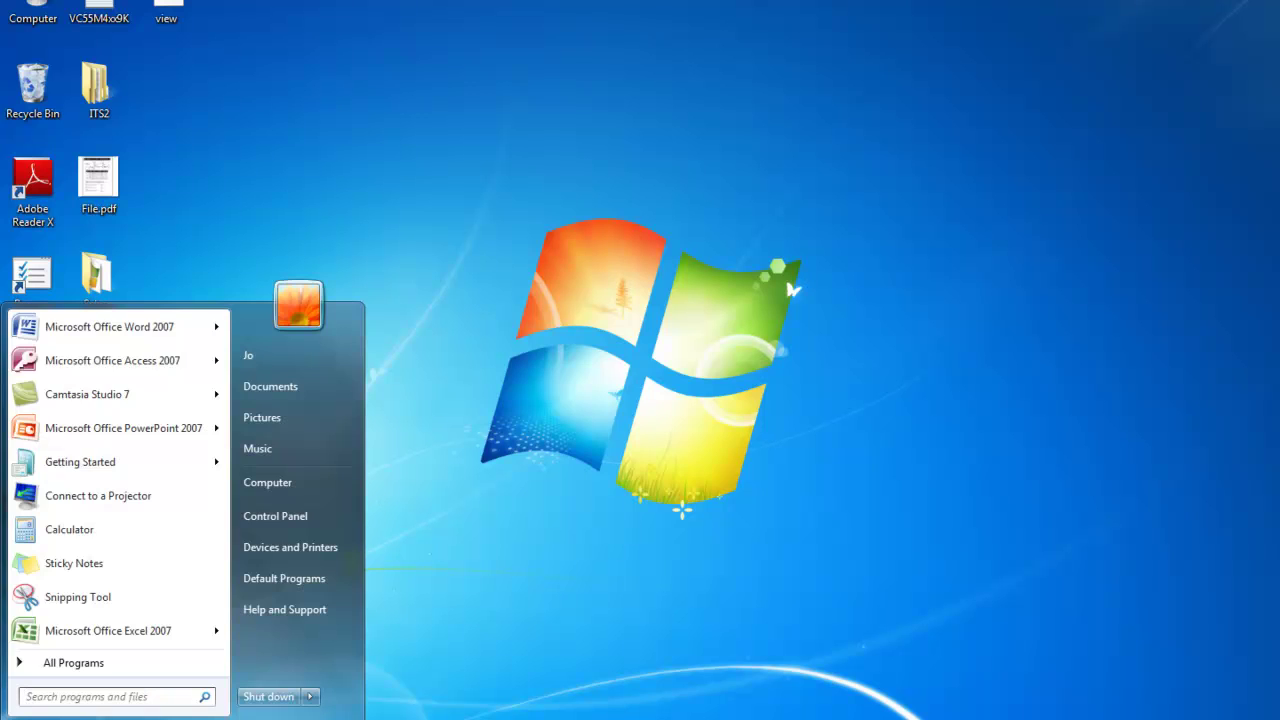
{"action": "left_click", "coordinate": [91, 663]}
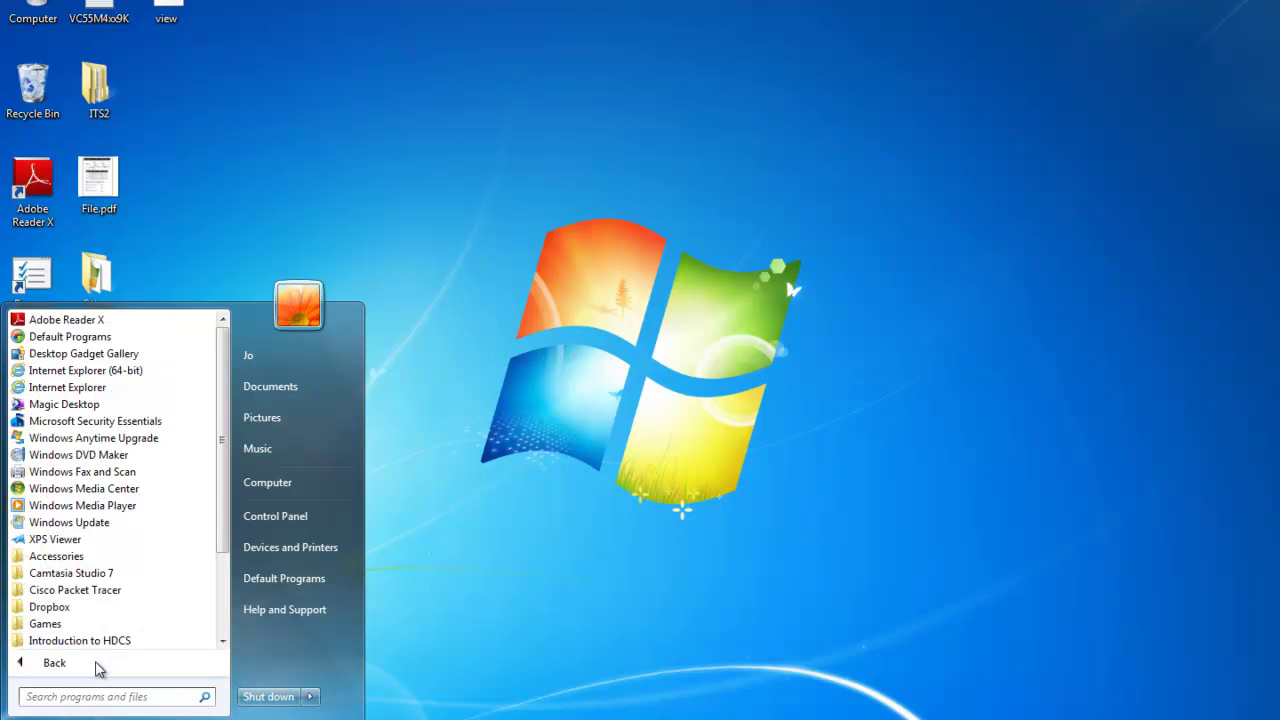
{"action": "left_click", "coordinate": [72, 557]}
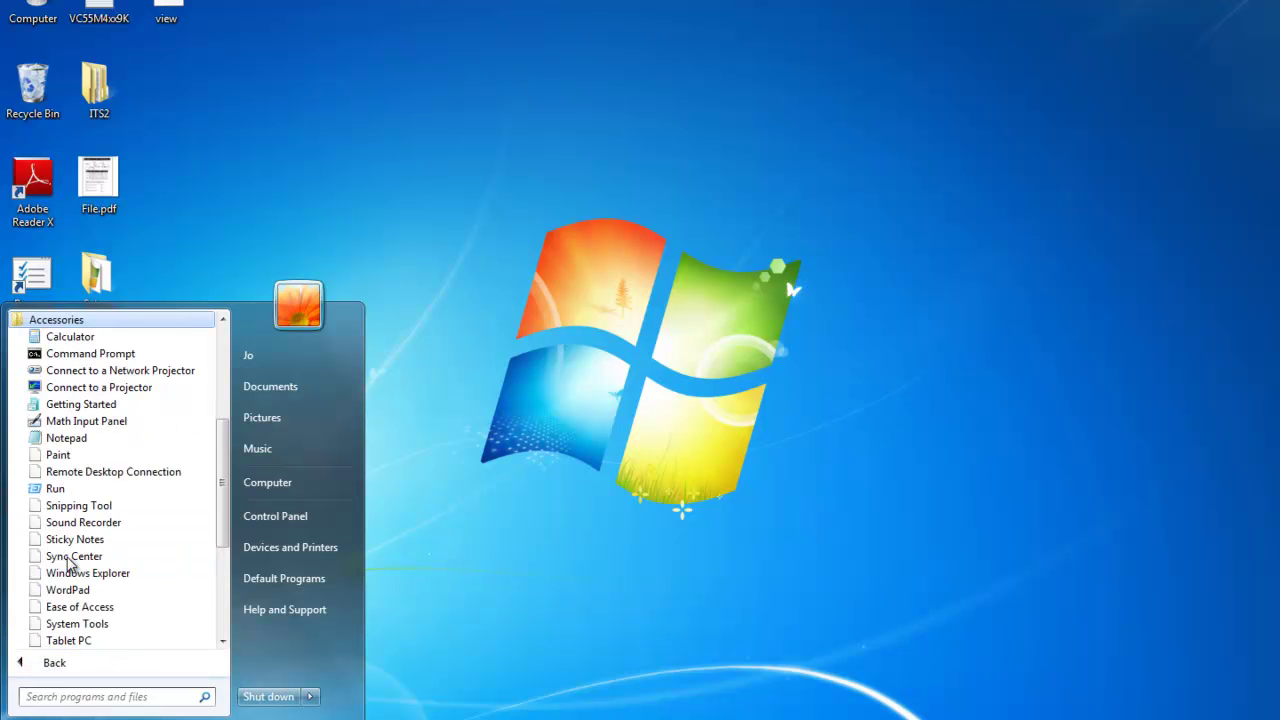
{"action": "left_click", "coordinate": [80, 627]}
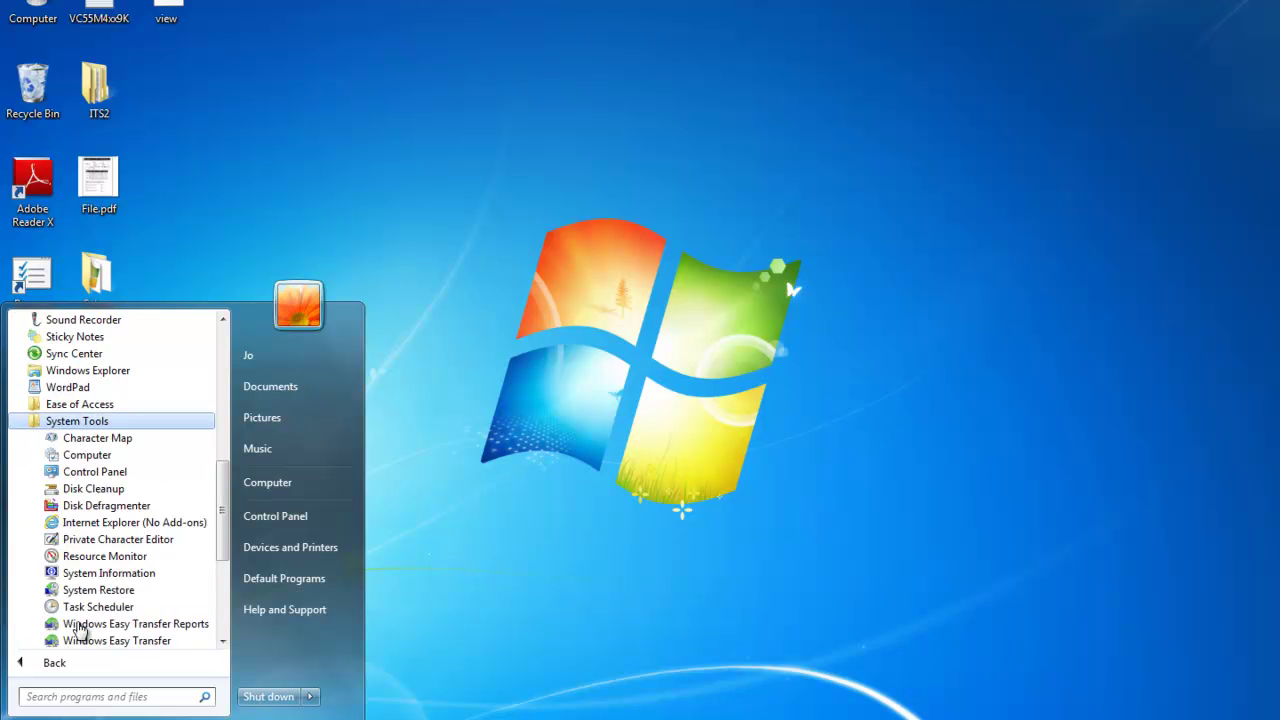
{"action": "left_click", "coordinate": [107, 489]}
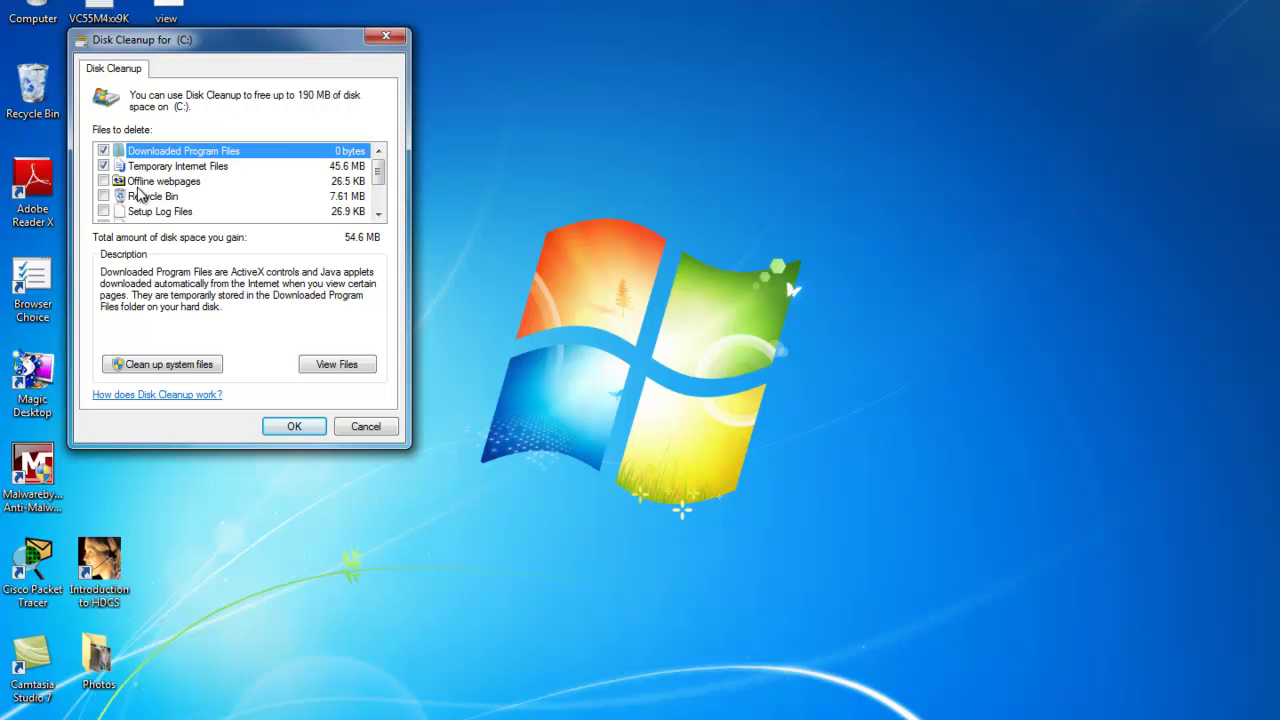
Mark offline webpages, the Recycle Bin and temporary files for deletion and review the remaining file categories
{"action": "left_click", "coordinate": [103, 181]}
{"action": "left_click", "coordinate": [103, 196]}
{"action": "left_click", "coordinate": [379, 214]}
{"action": "left_click", "coordinate": [379, 214]}
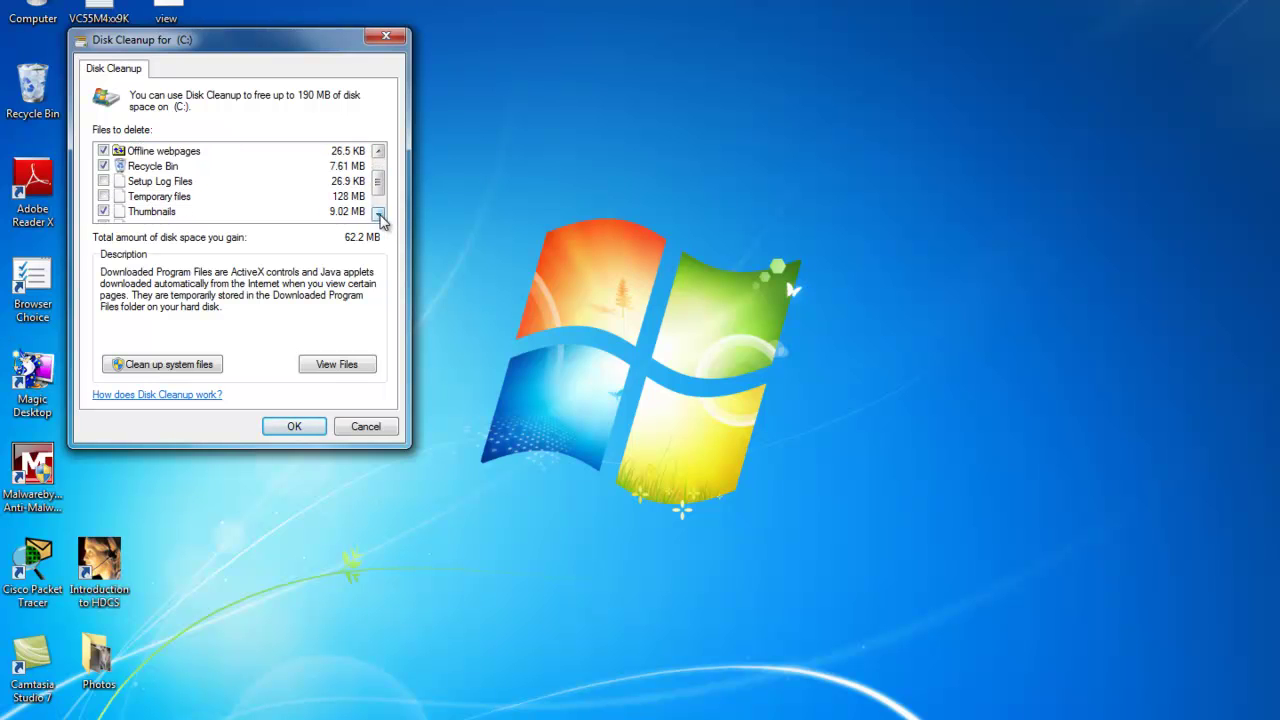
{"action": "left_click", "coordinate": [104, 197]}
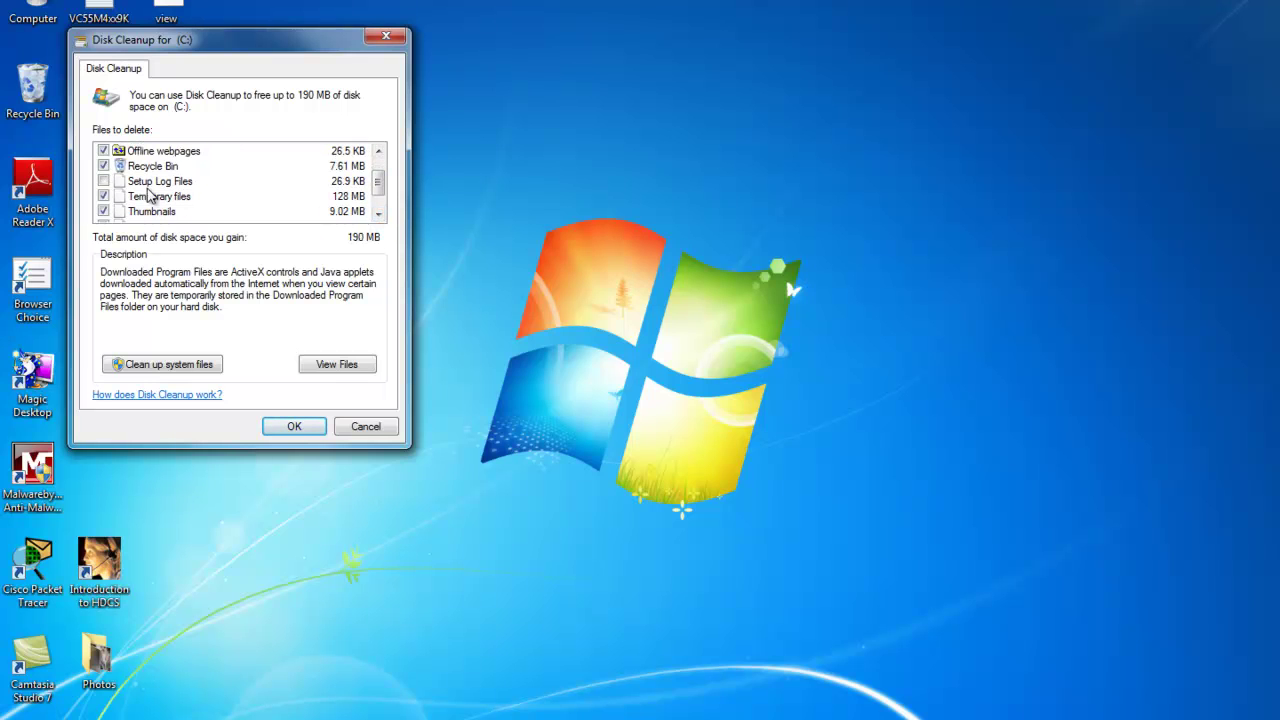
{"action": "left_click", "coordinate": [379, 214]}
{"action": "left_click", "coordinate": [379, 214]}
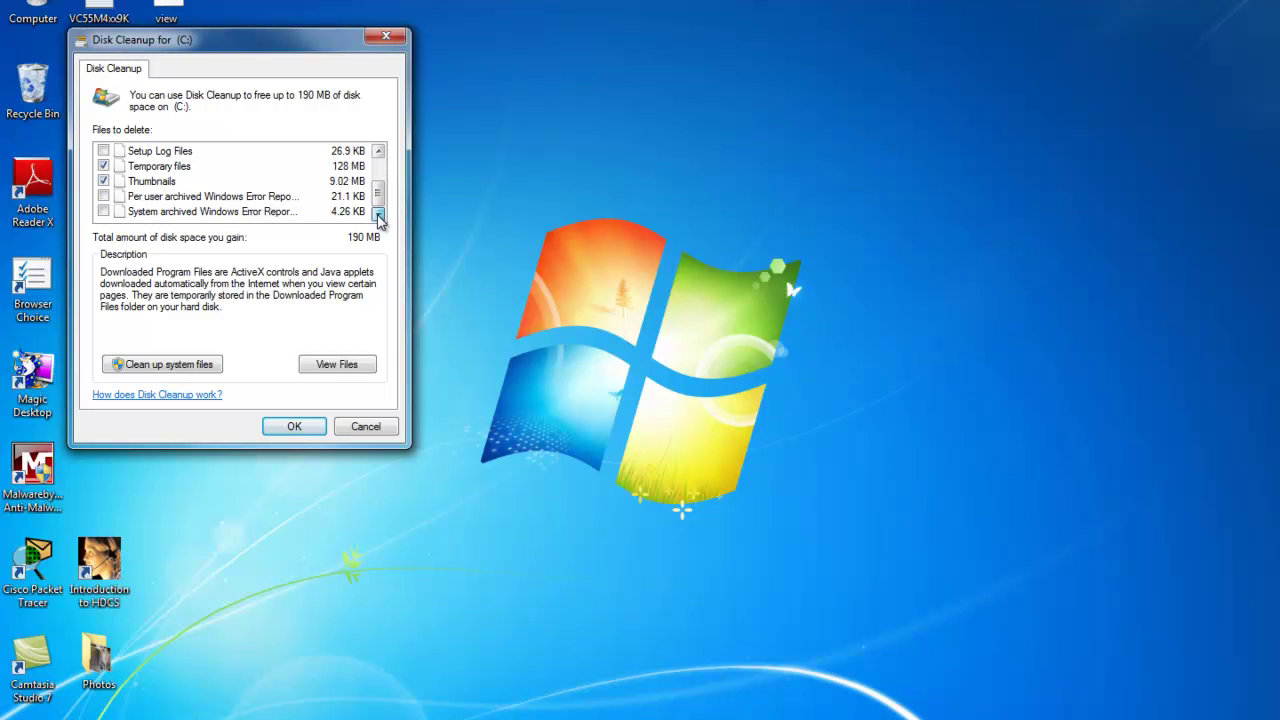
{"action": "left_click_drag", "start_coordinate": [379, 192], "coordinate": [385, 170]}
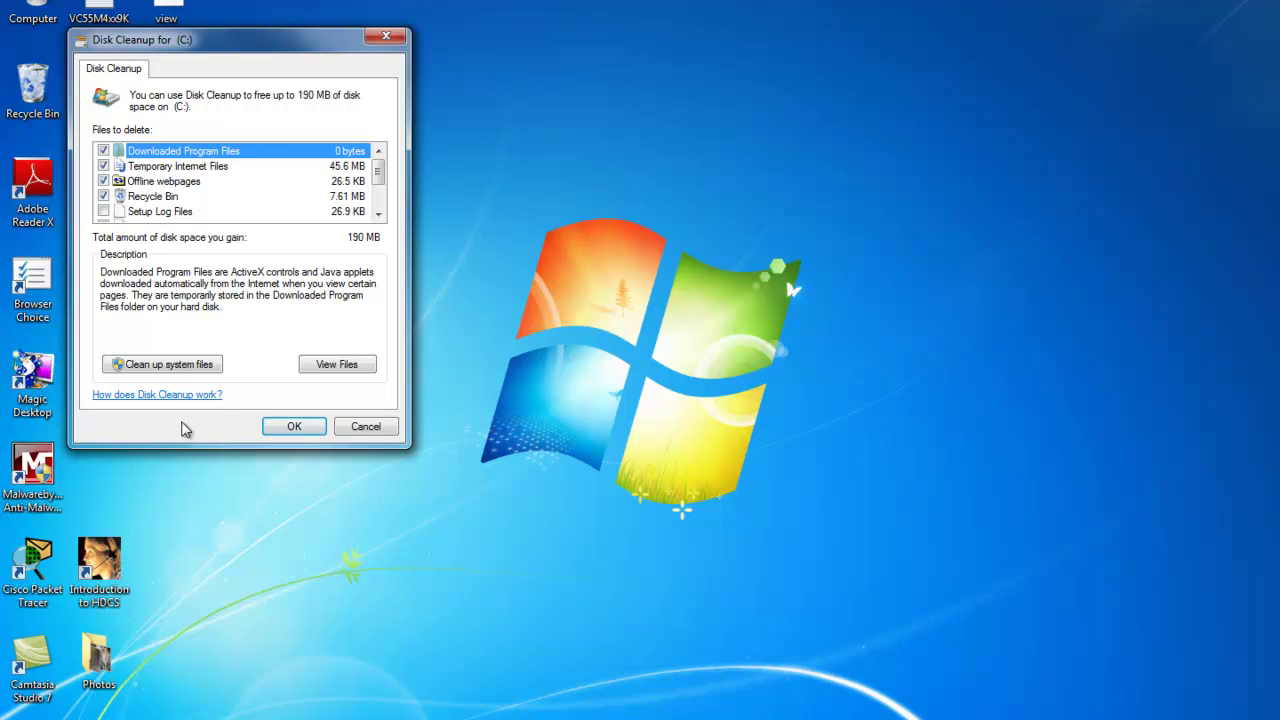
Extend the cleanup to system files and permanently delete the marked files, including setup logs, thumbnails and archived Windows error reports
{"action": "left_click", "coordinate": [172, 366]}
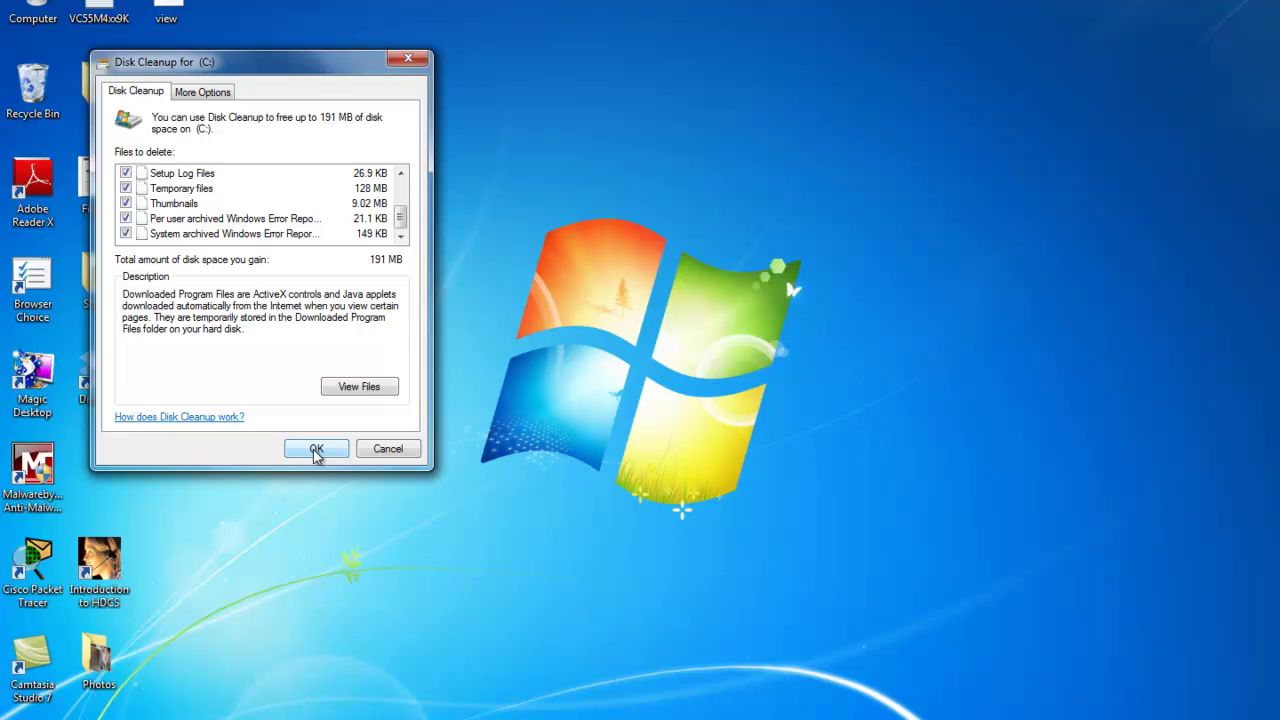
{"action": "left_click", "coordinate": [316, 450]}
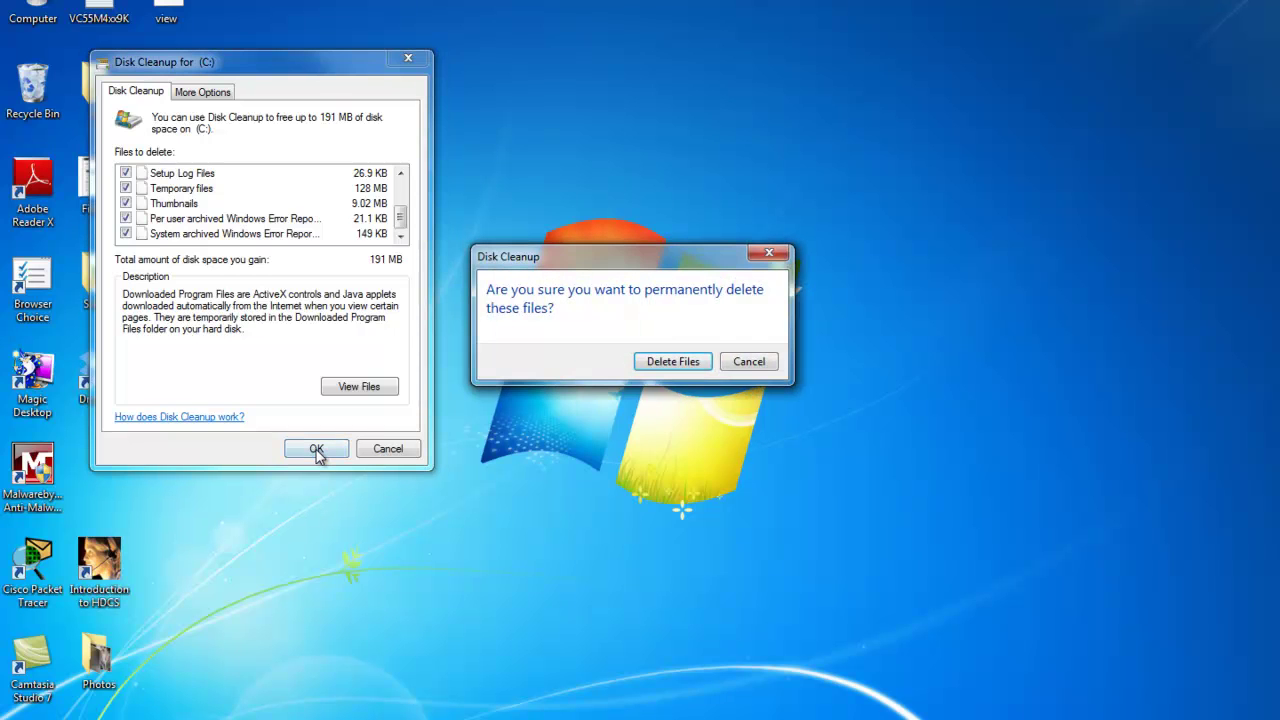
{"action": "left_click", "coordinate": [680, 362]}
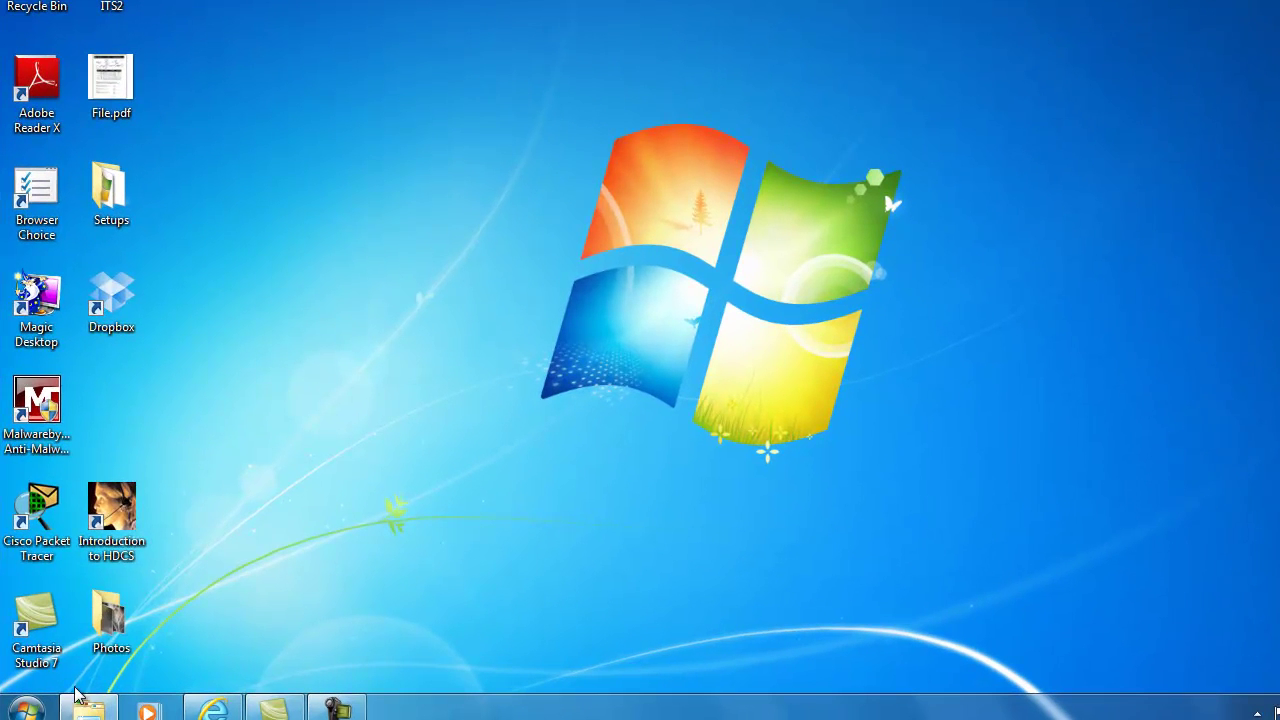
Launch Disk Defragmenter from the system tools and analyze the C: drive for fragmentation
{"action": "left_click", "coordinate": [26, 708]}
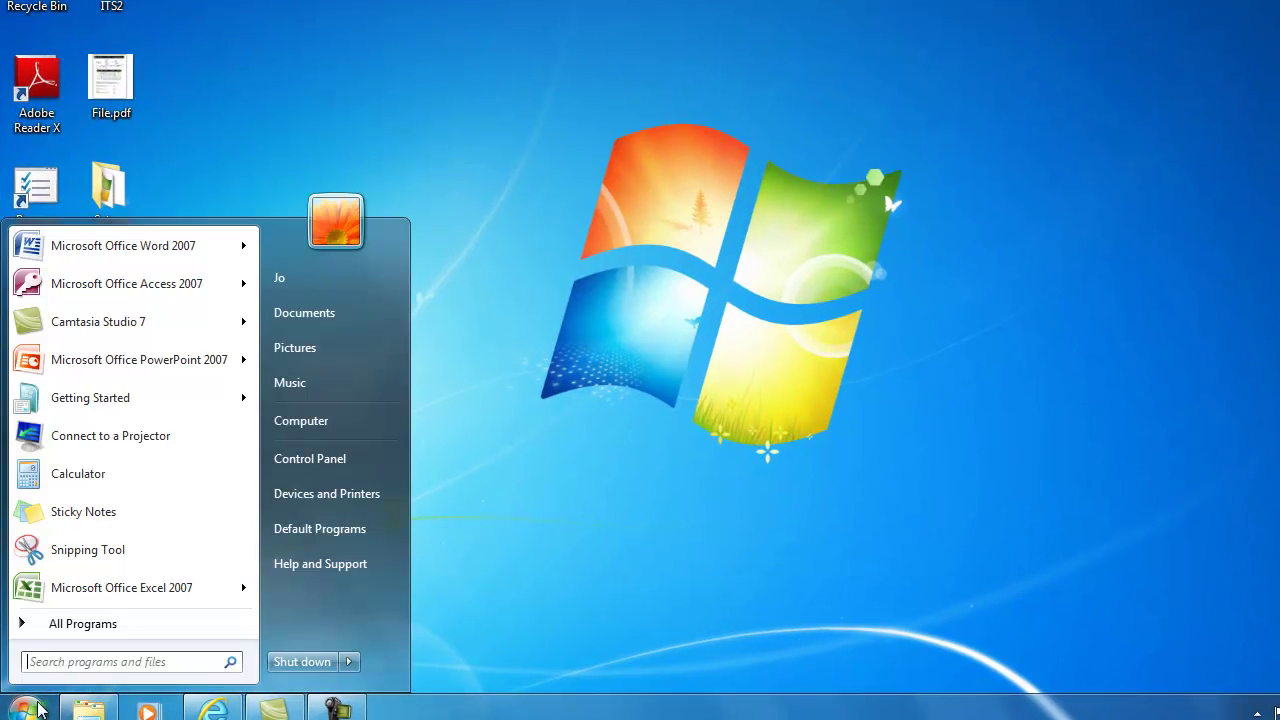
{"action": "left_click", "coordinate": [93, 623]}
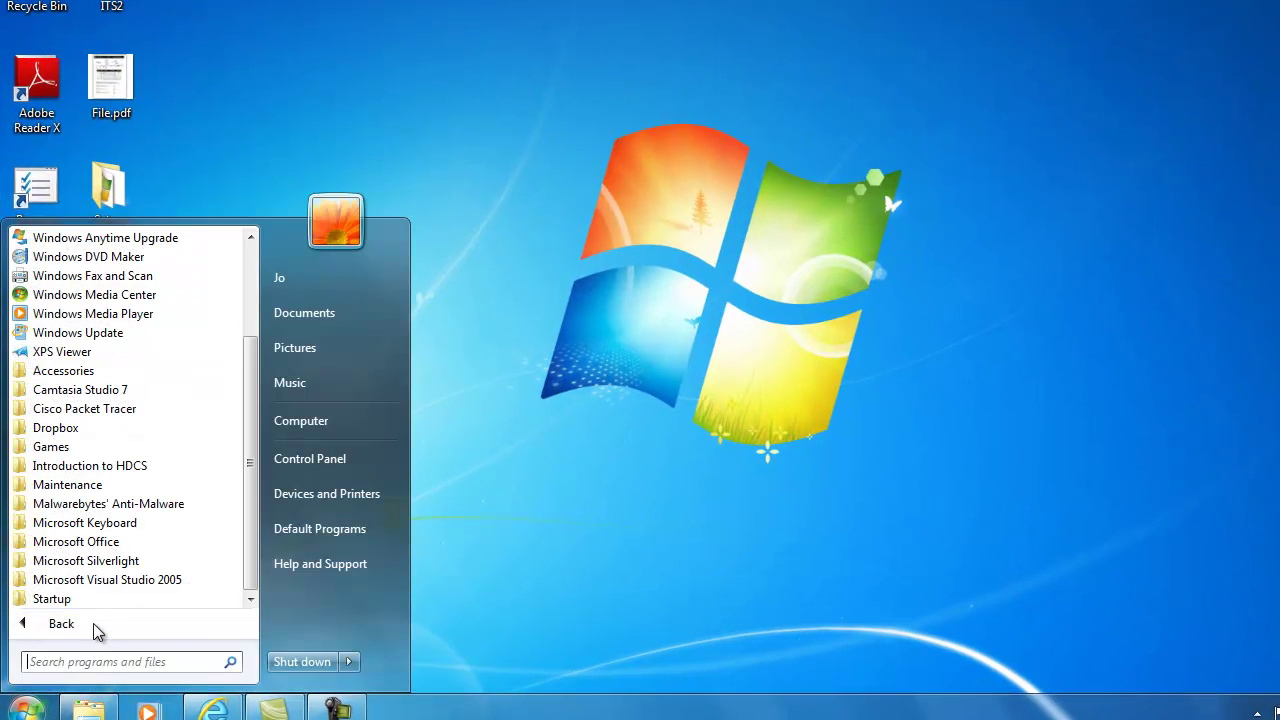
{"action": "left_click", "coordinate": [80, 372]}
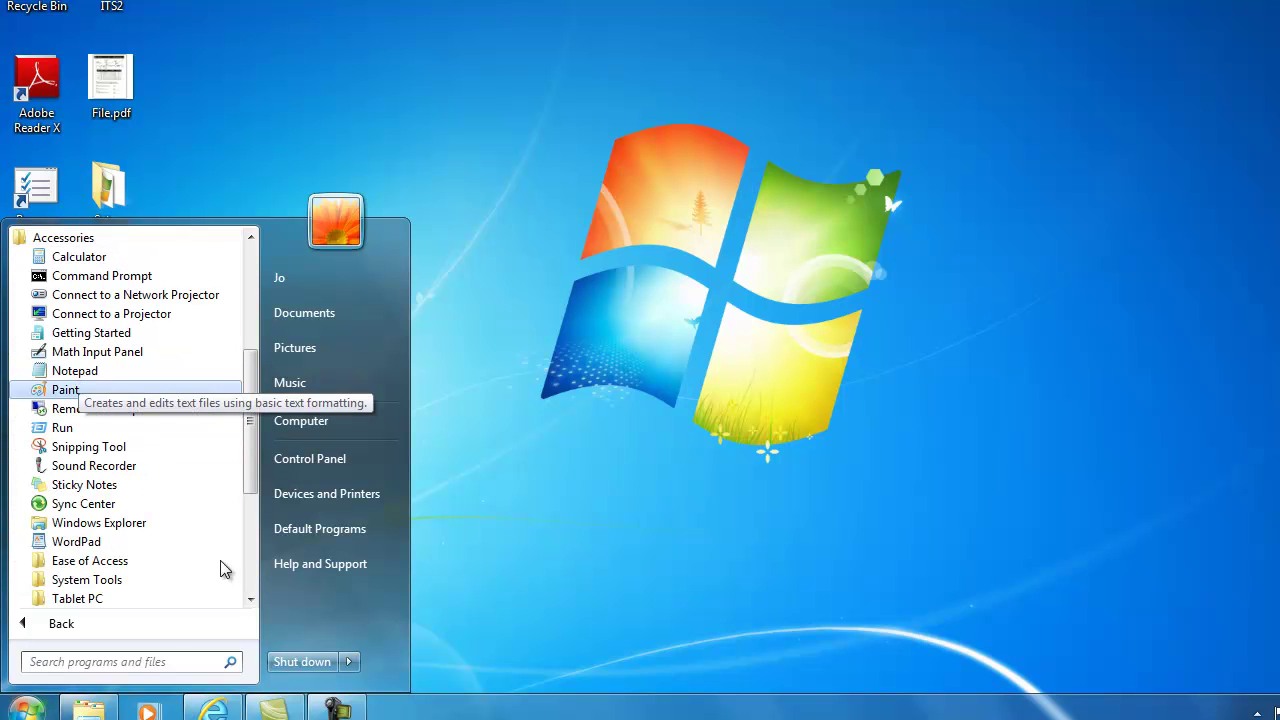
{"action": "left_click", "coordinate": [125, 581]}
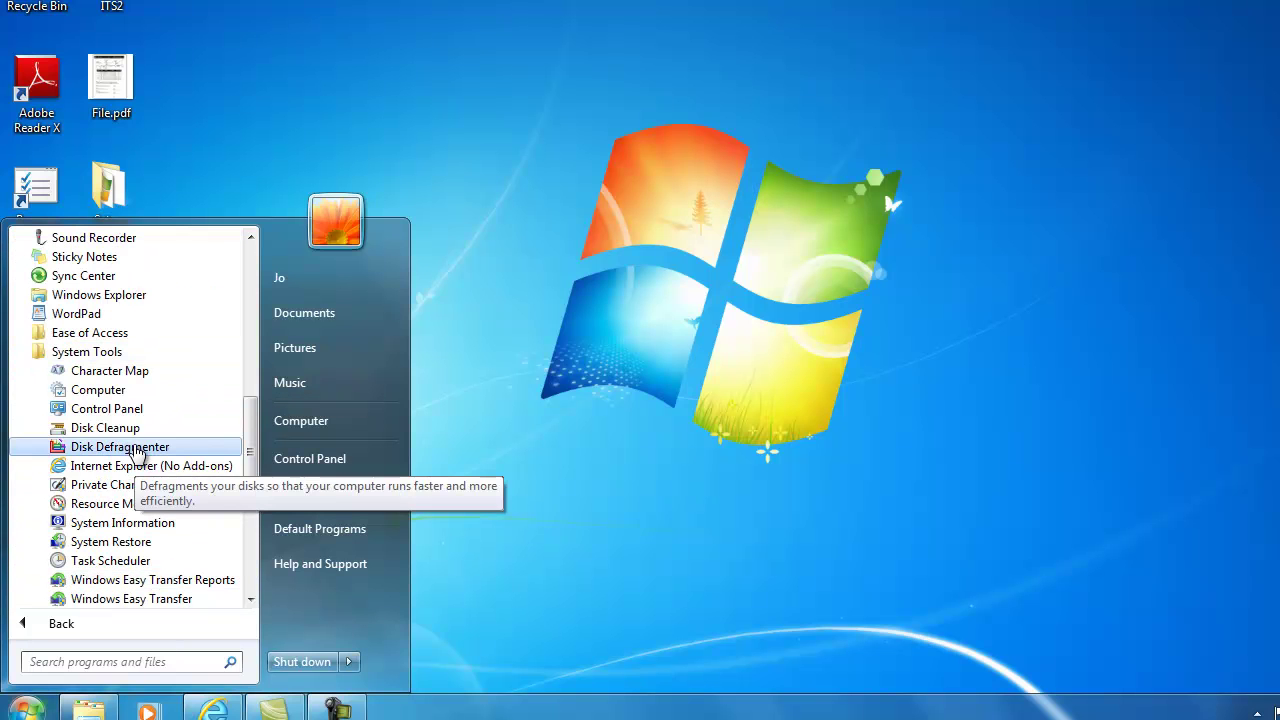
{"action": "left_click", "coordinate": [135, 450]}
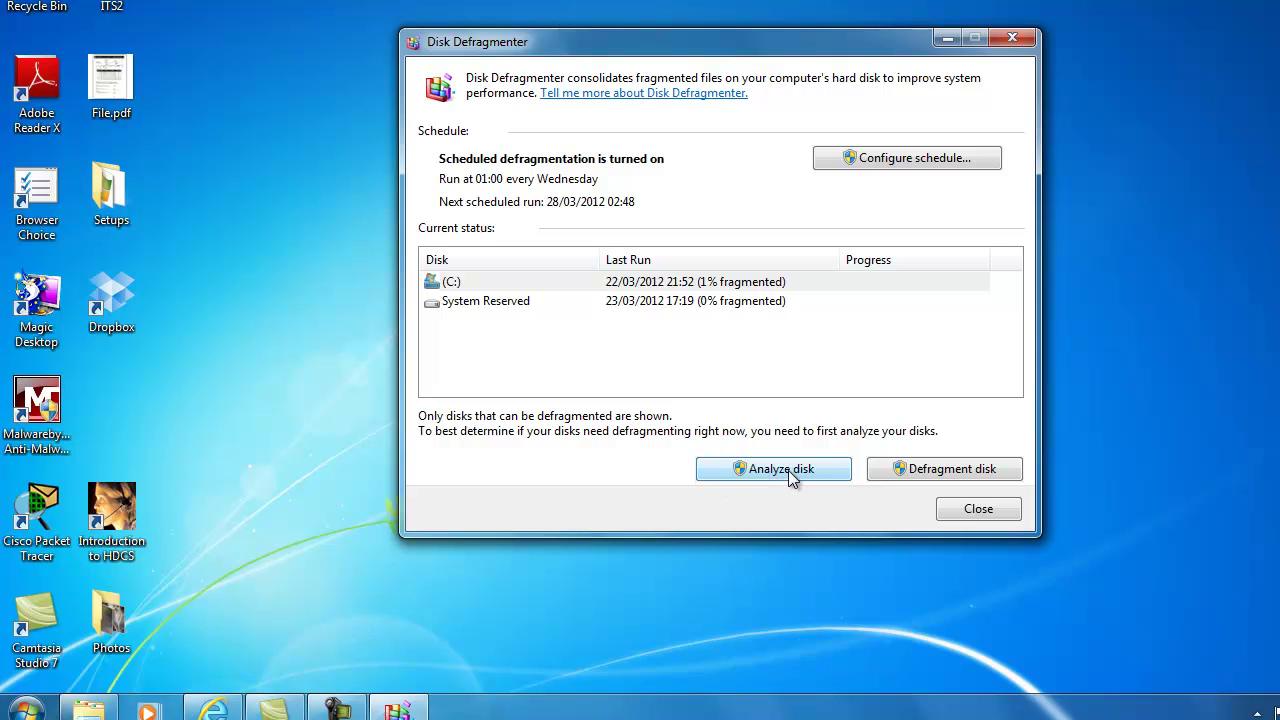
{"action": "left_click", "coordinate": [788, 470]}
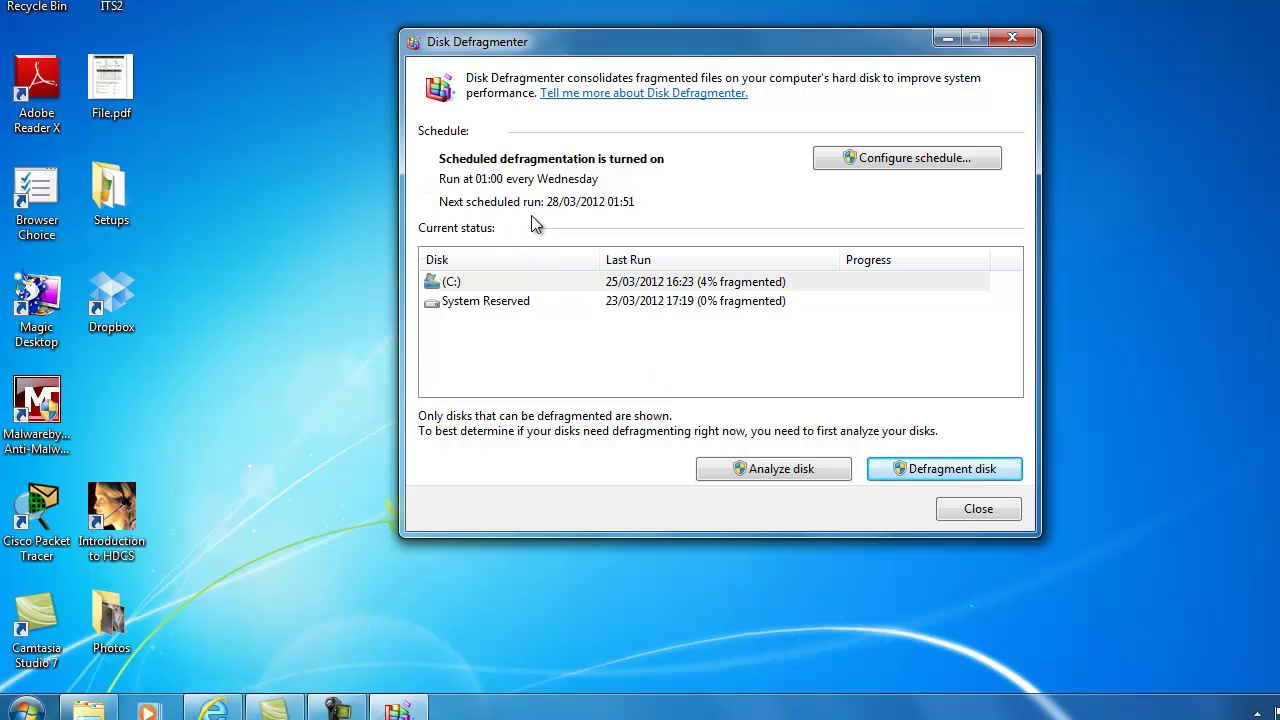
Review the defragmentation schedule, cancel out of it, and start defragmenting the C: drive
{"action": "left_click", "coordinate": [921, 166]}
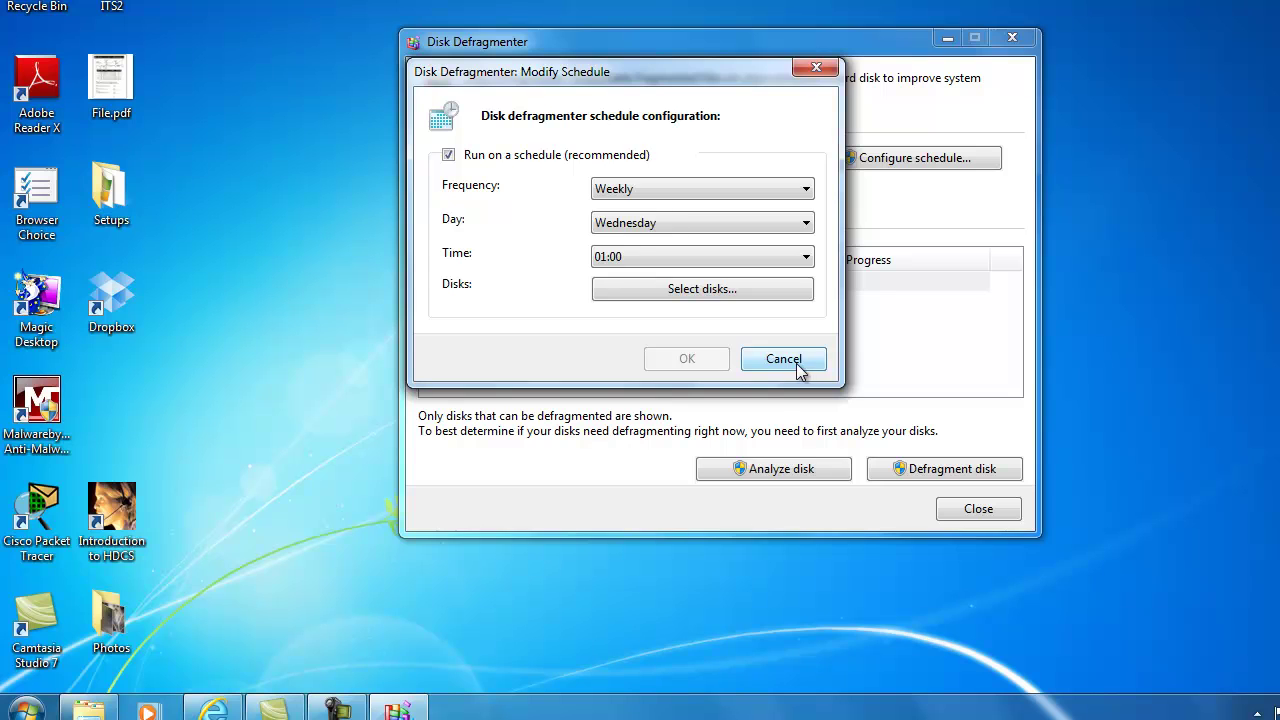
{"action": "left_click", "coordinate": [795, 362]}
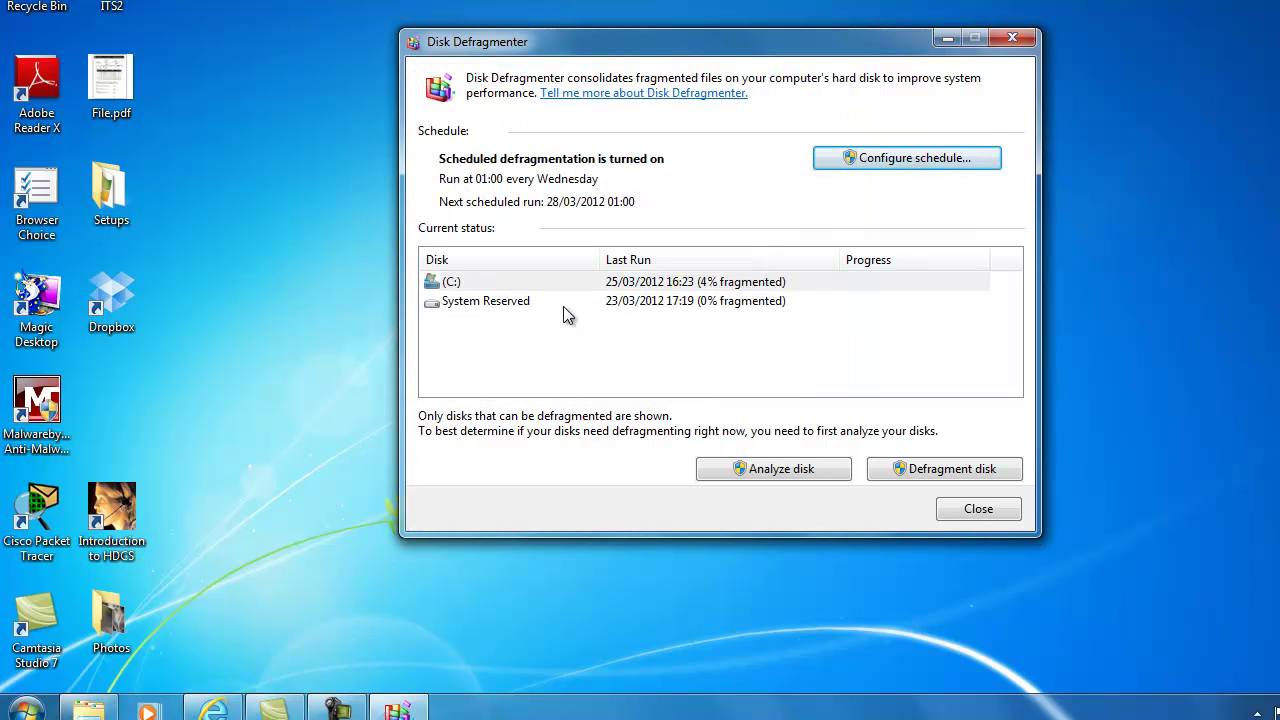
{"action": "left_click", "coordinate": [955, 470]}
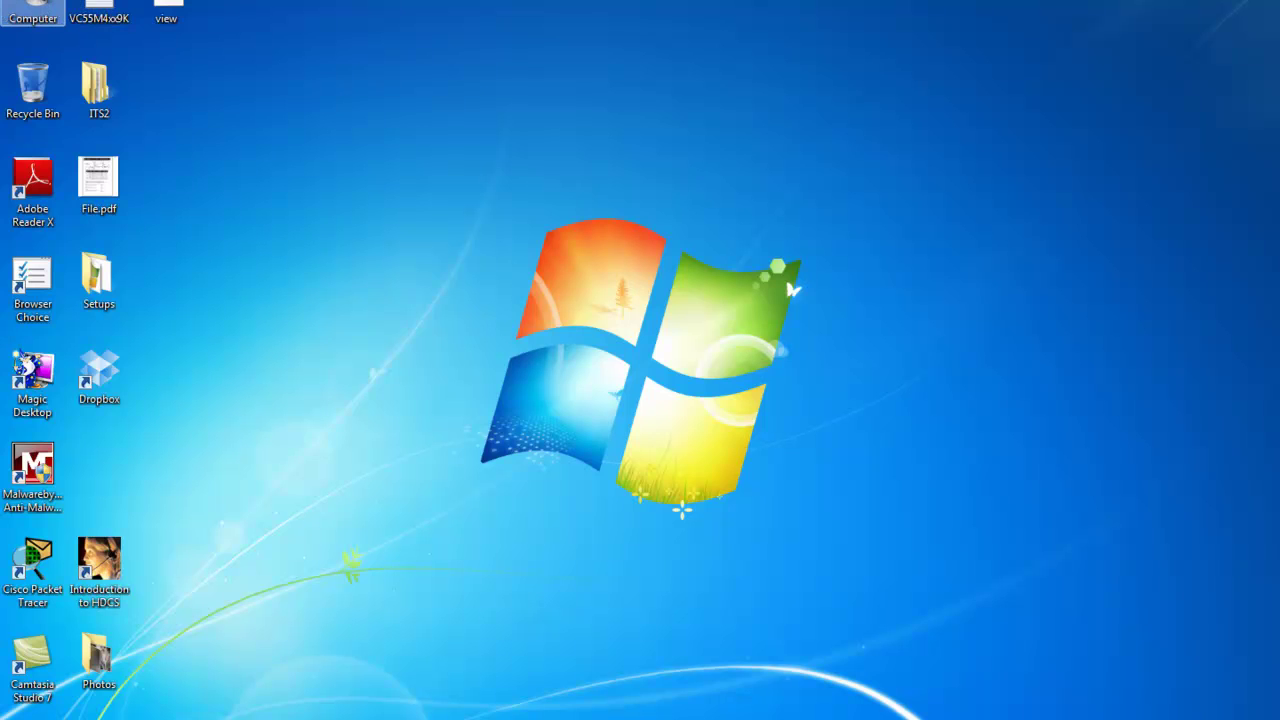
Open Computer Management for this computer, look over its tool categories and close it
{"action": "right_click", "coordinate": [32, 2]}
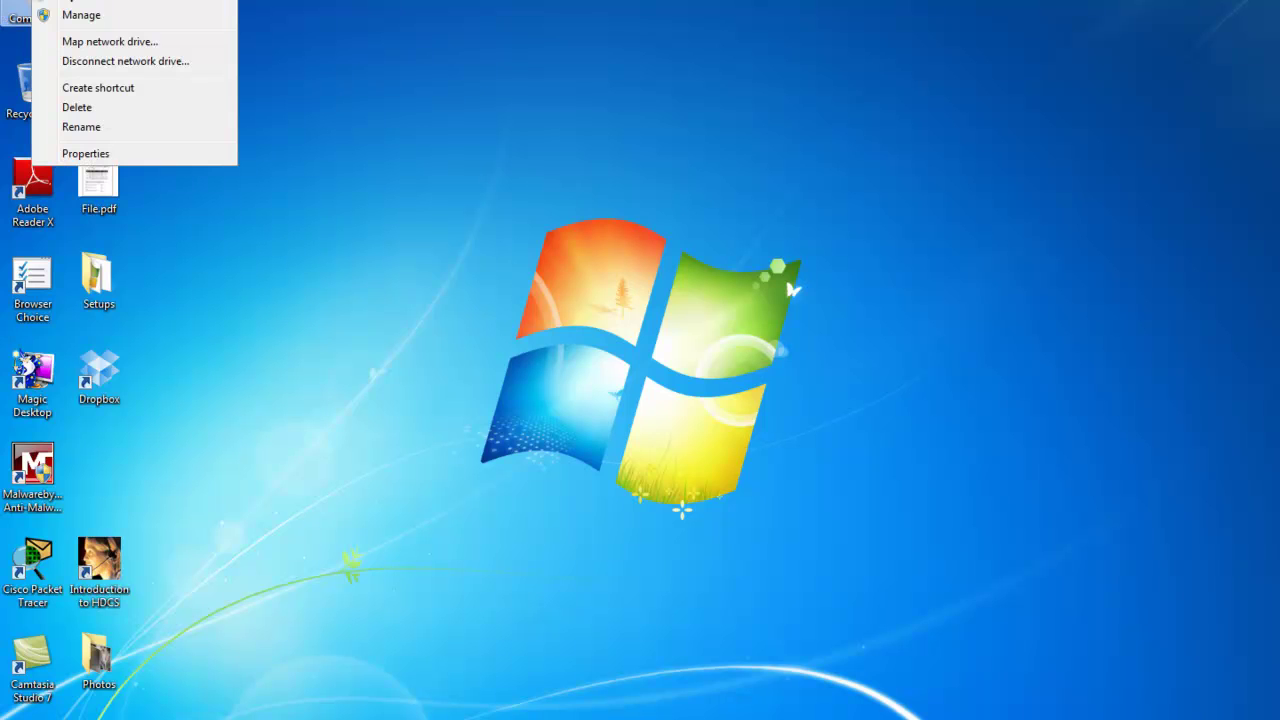
{"action": "left_click", "coordinate": [88, 16]}
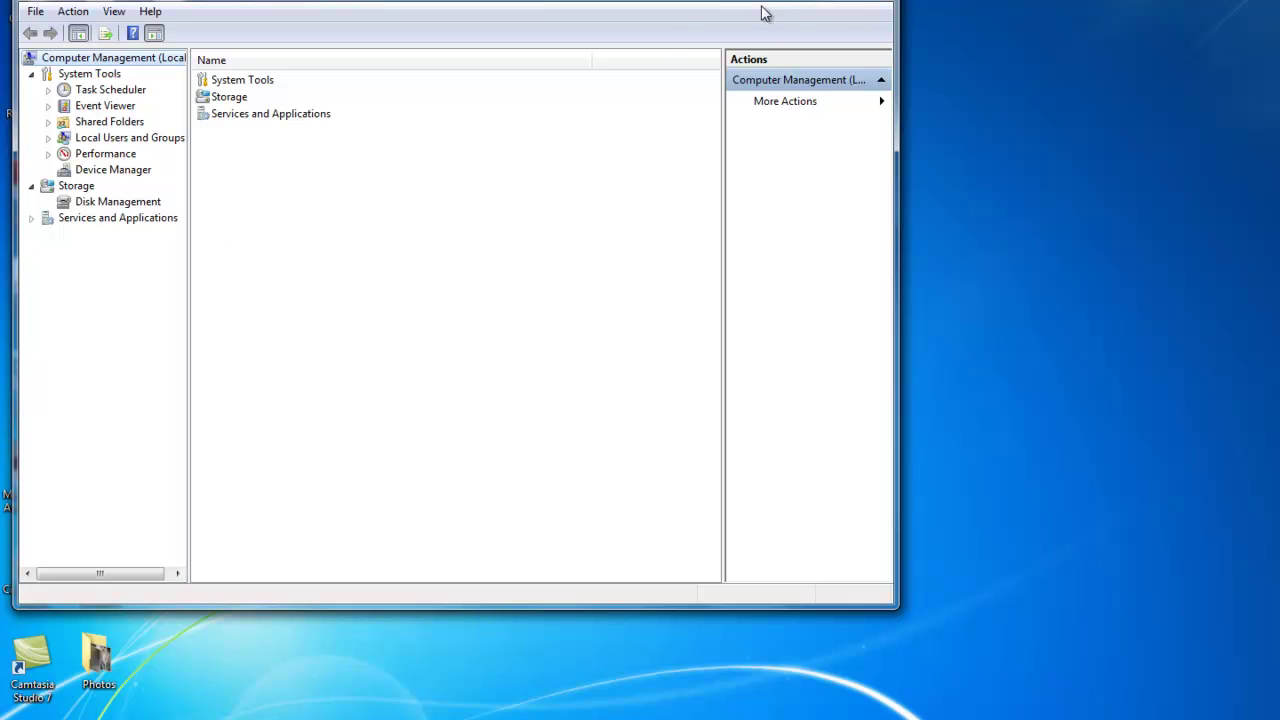
{"action": "left_click", "coordinate": [876, 4]}
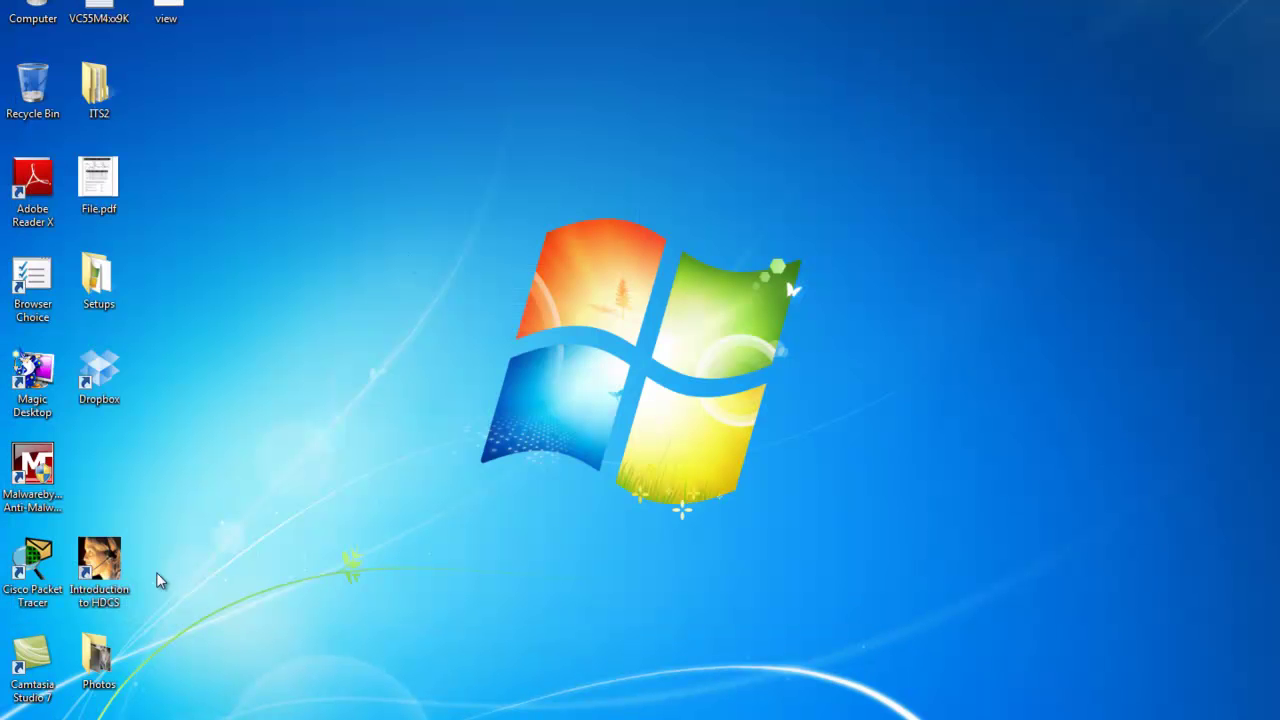
Open the Control Panel to access the computer's settings
{"action": "key", "text": "super"}
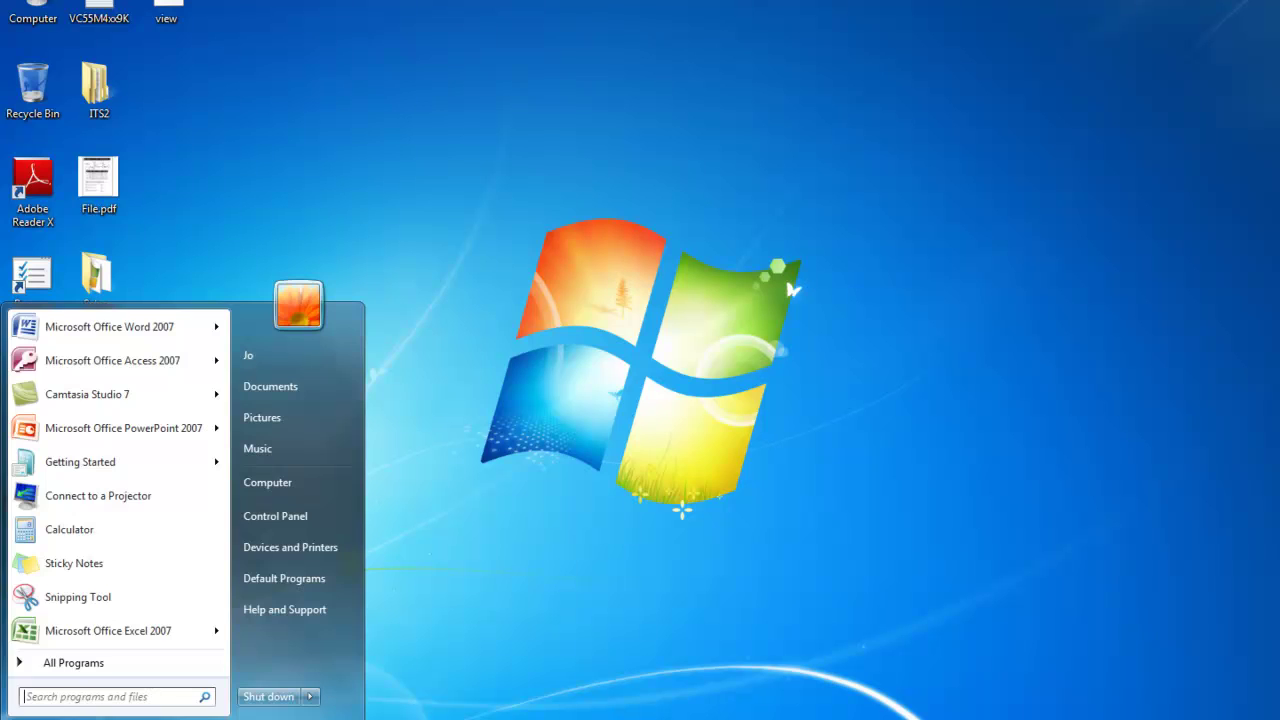
{"action": "left_click", "coordinate": [272, 515]}
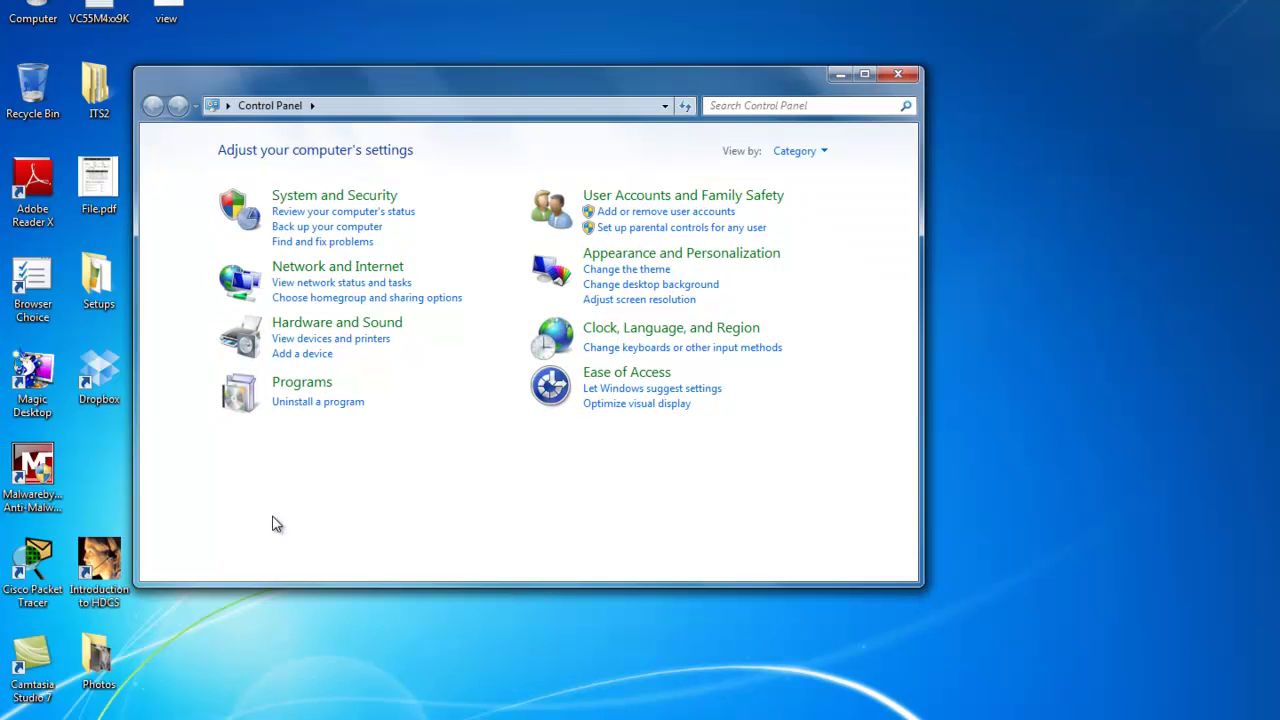
Open Computer Management from the Administrative Tools under System and Security and display the Device Manager
{"action": "left_click", "coordinate": [331, 199]}
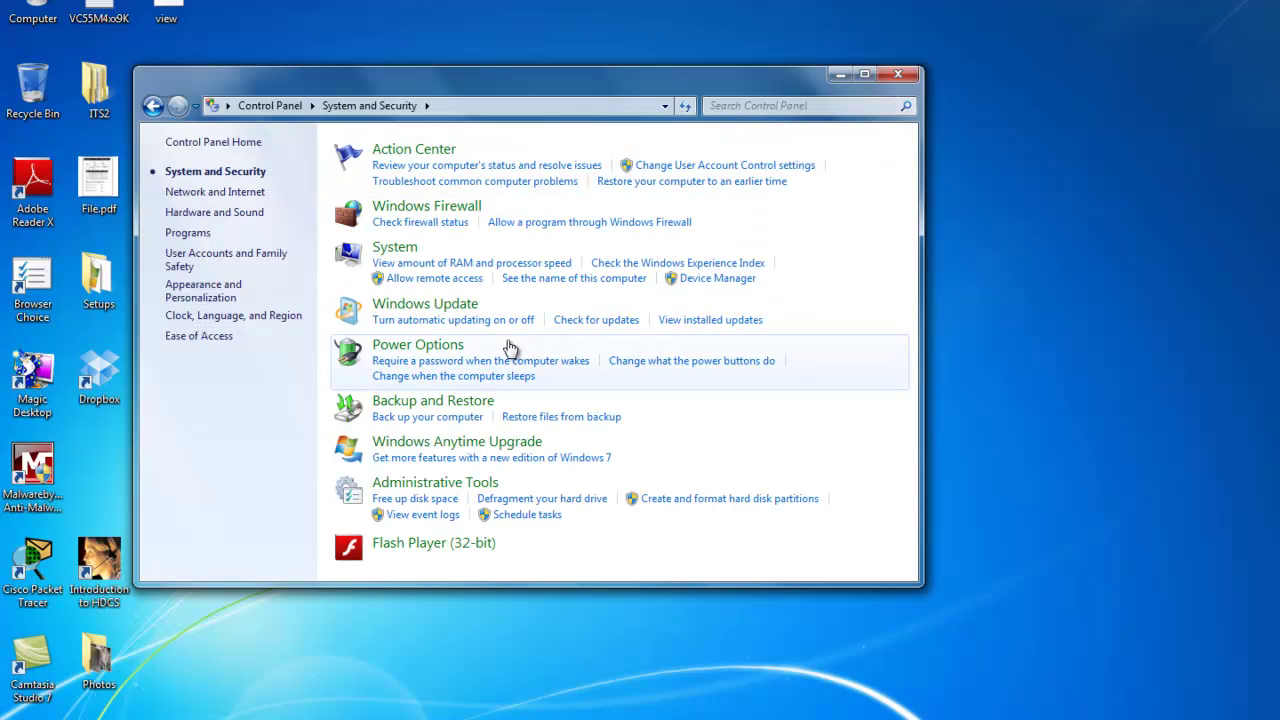
{"action": "left_click", "coordinate": [442, 486]}
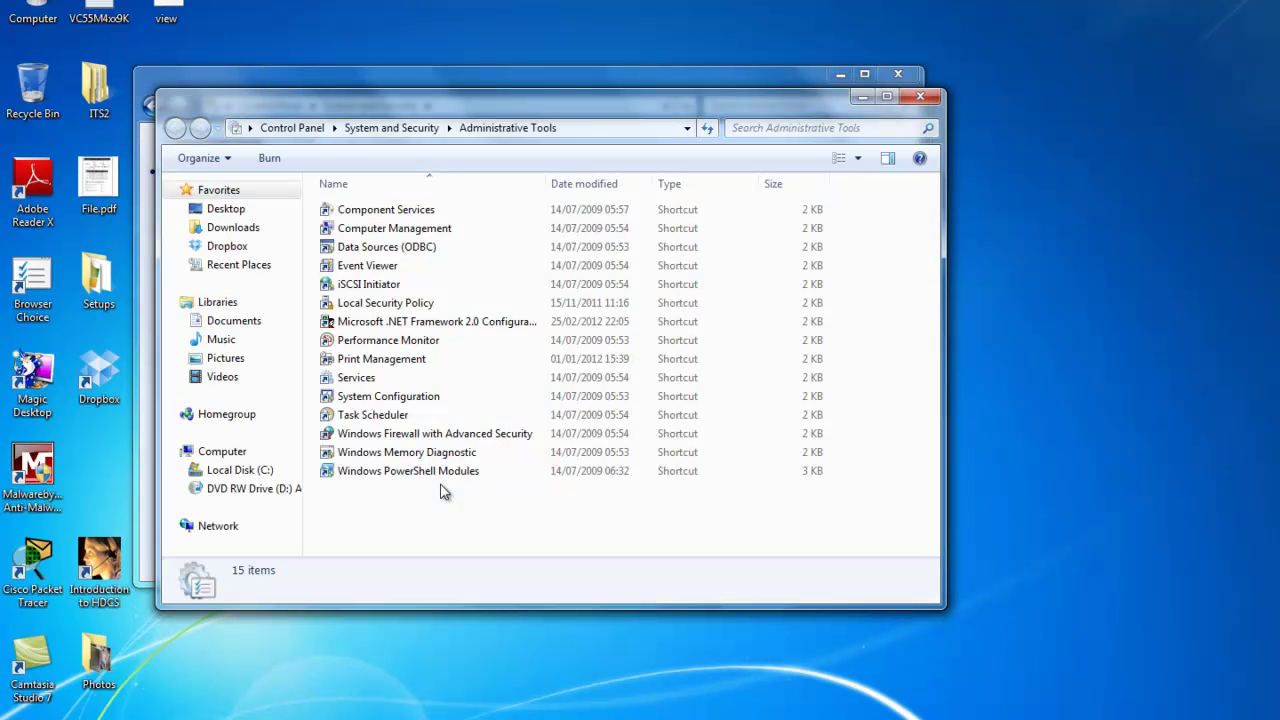
{"action": "left_click", "coordinate": [382, 232]}
{"action": "double_click", "coordinate": [382, 232]}
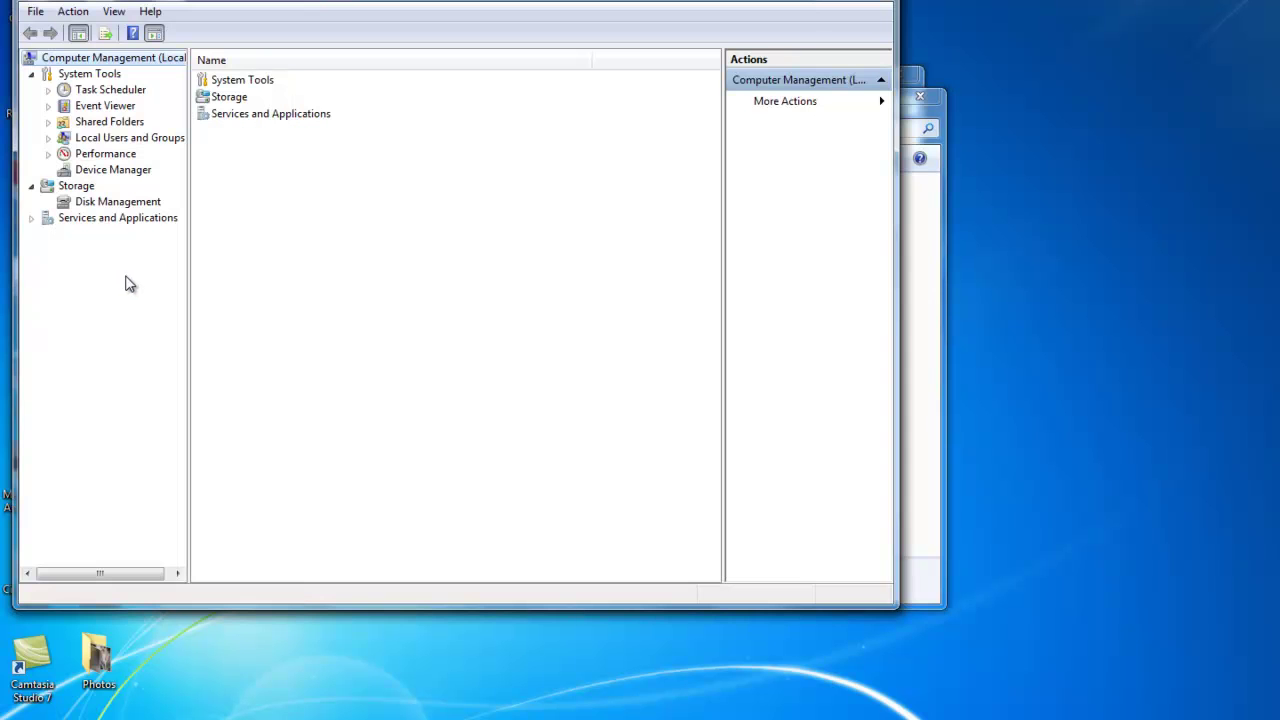
{"action": "left_click", "coordinate": [103, 170]}
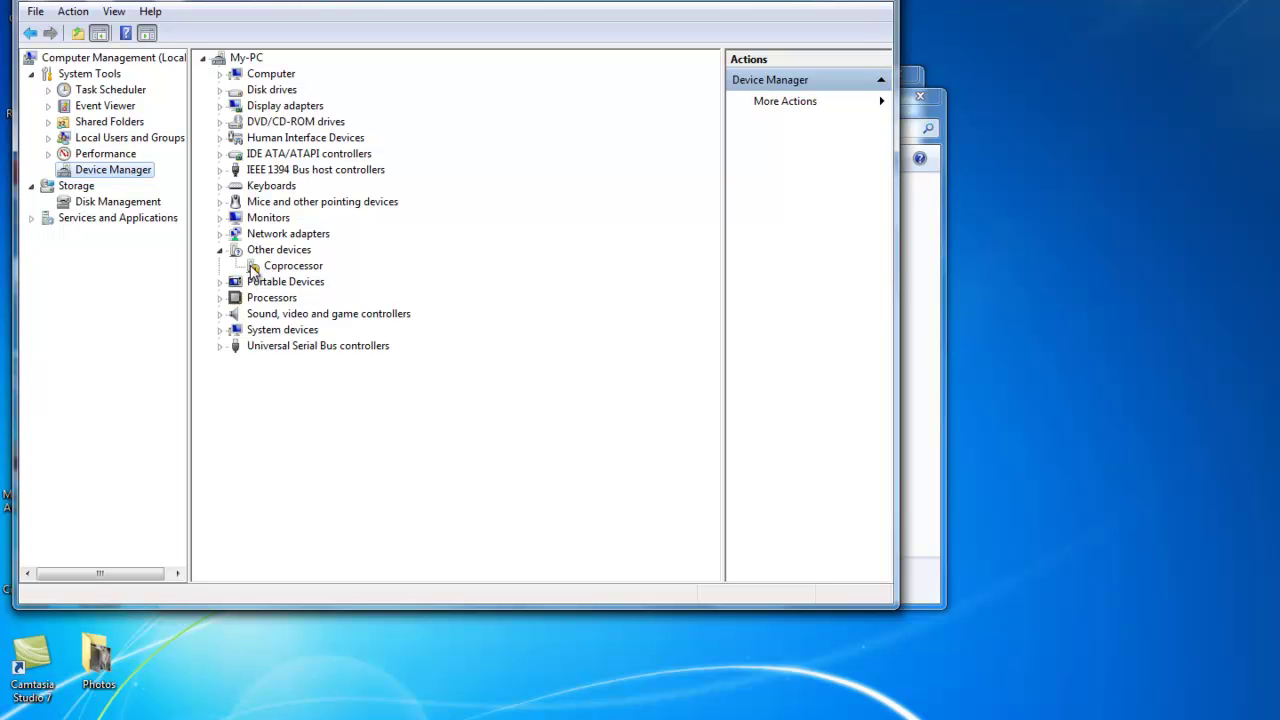
Inspect the Coprocessor's properties under Other devices, view its driver update choices, cancel the update and close the properties
{"action": "left_click", "coordinate": [285, 254]}
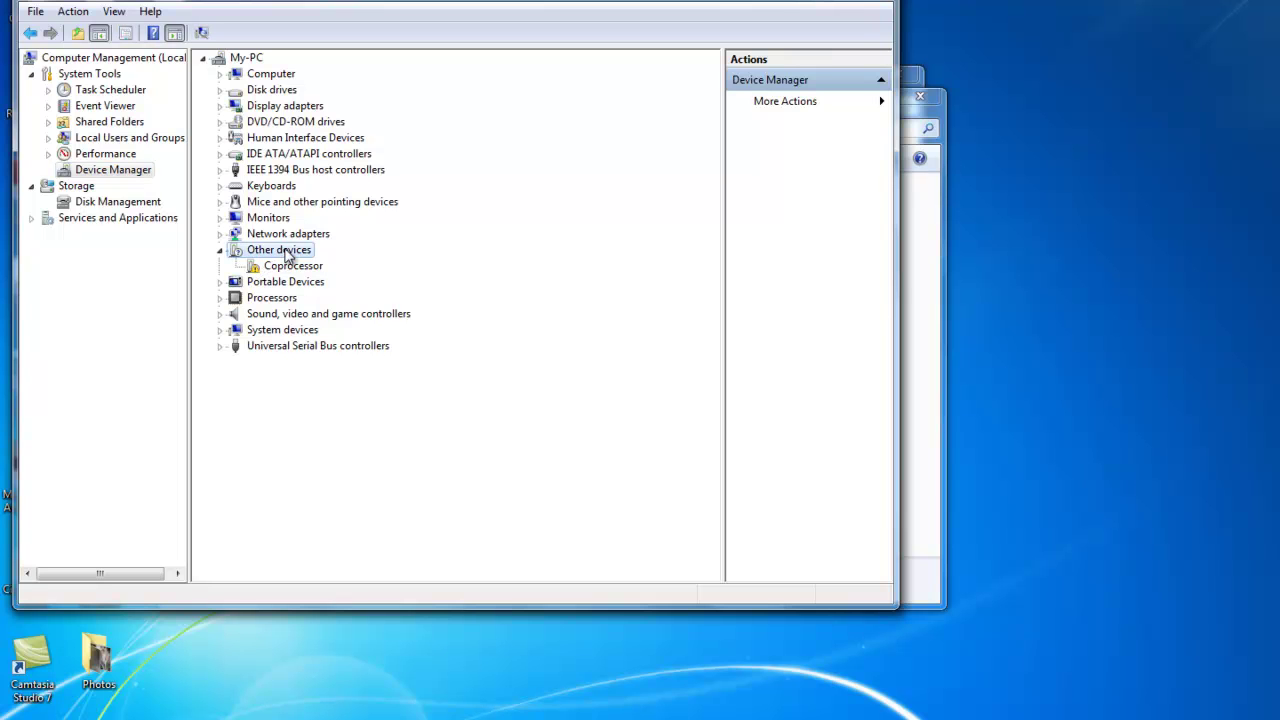
{"action": "double_click", "coordinate": [285, 254]}
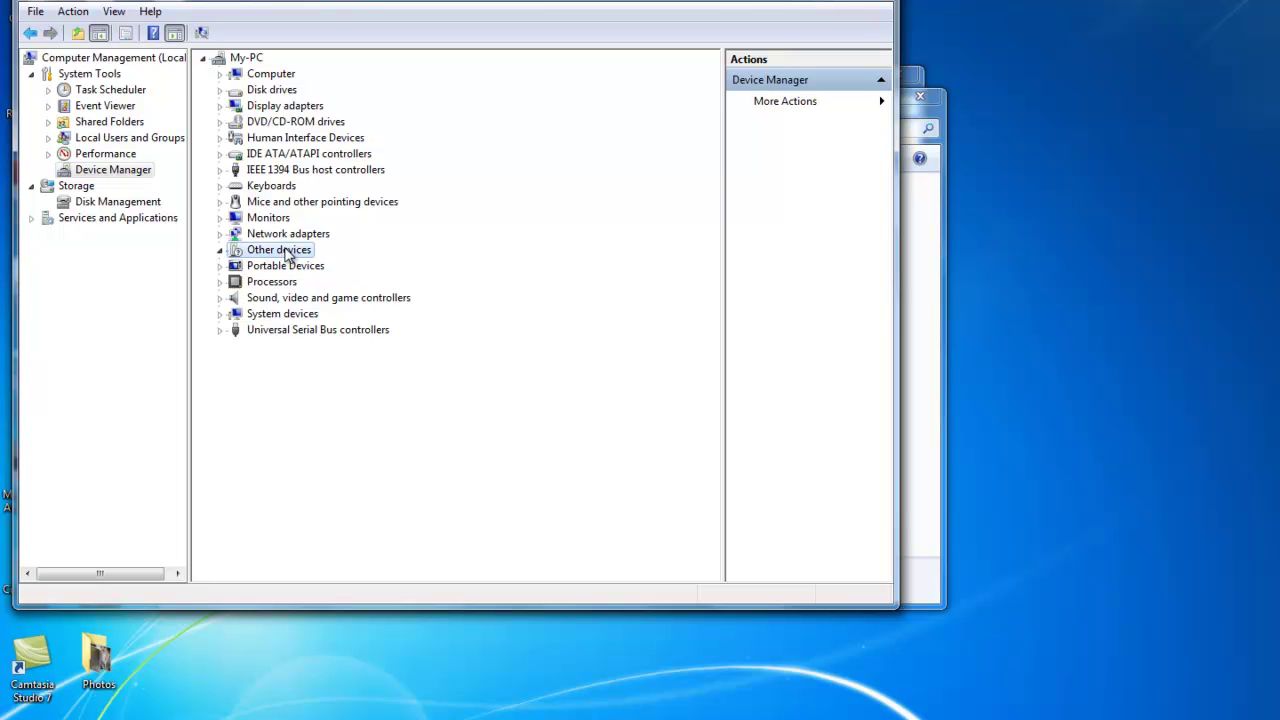
{"action": "left_click", "coordinate": [218, 252]}
{"action": "double_click", "coordinate": [285, 266]}
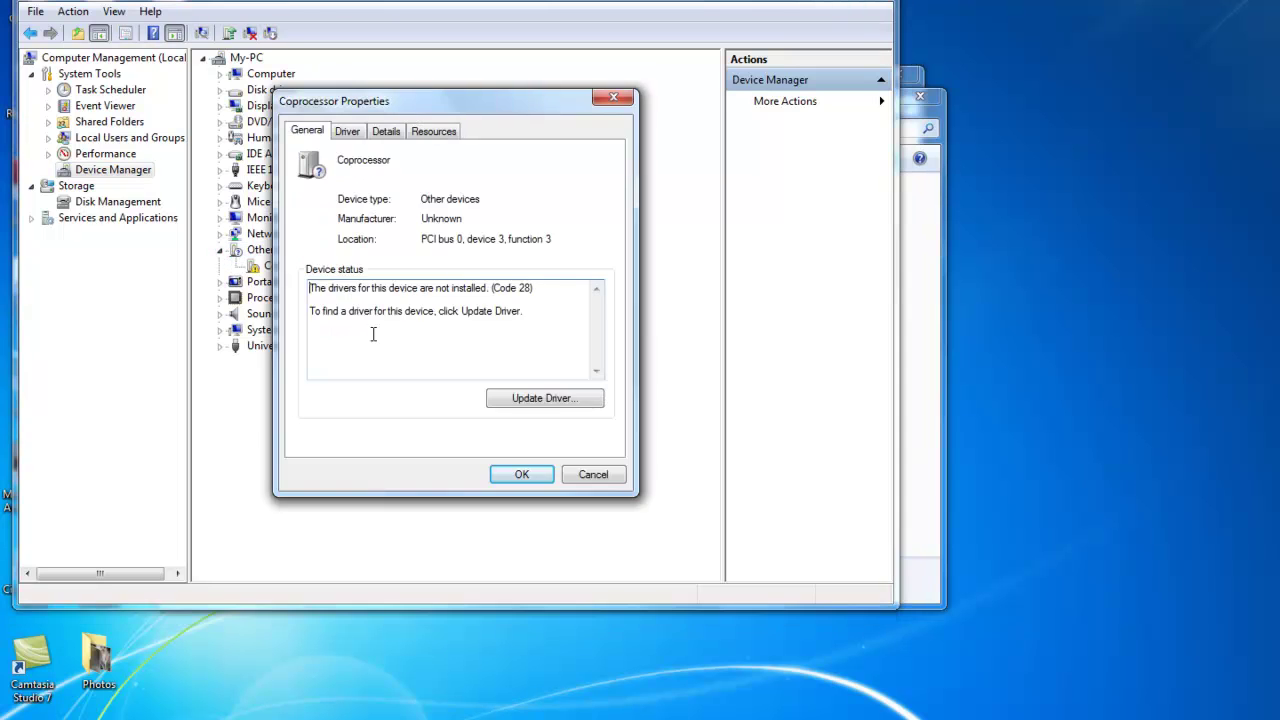
{"action": "left_click", "coordinate": [531, 400]}
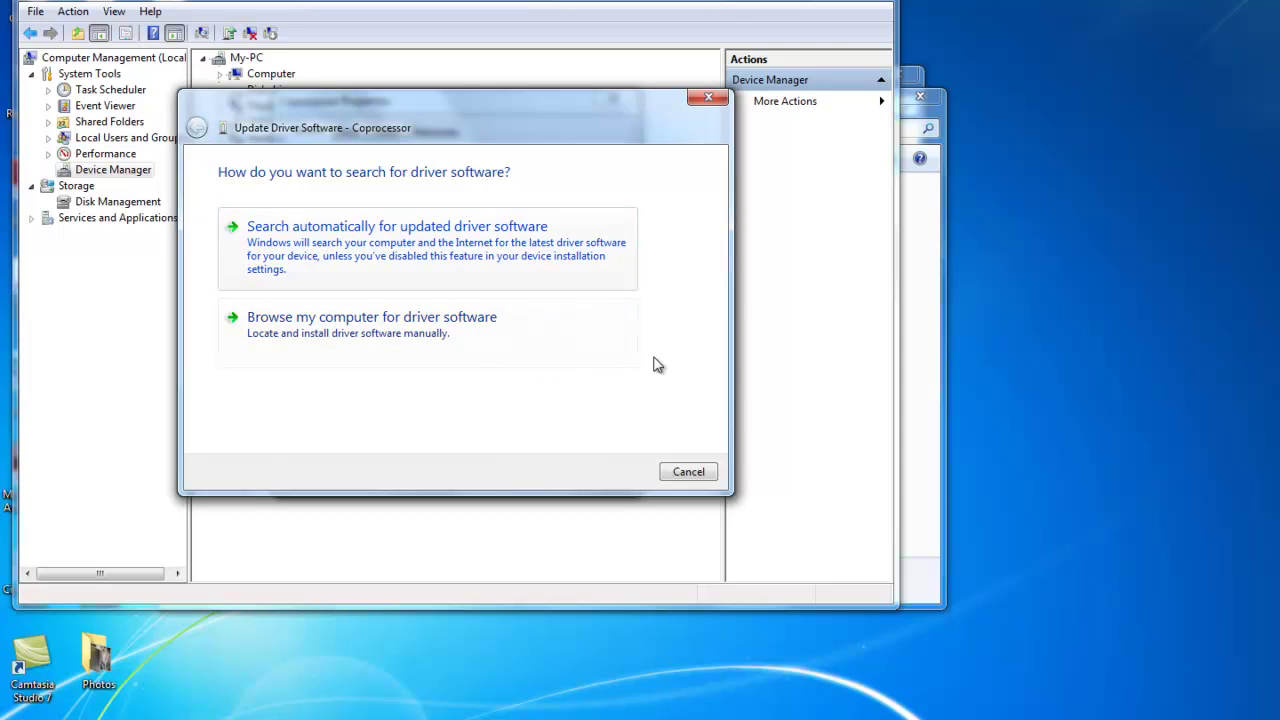
{"action": "left_click", "coordinate": [688, 476]}
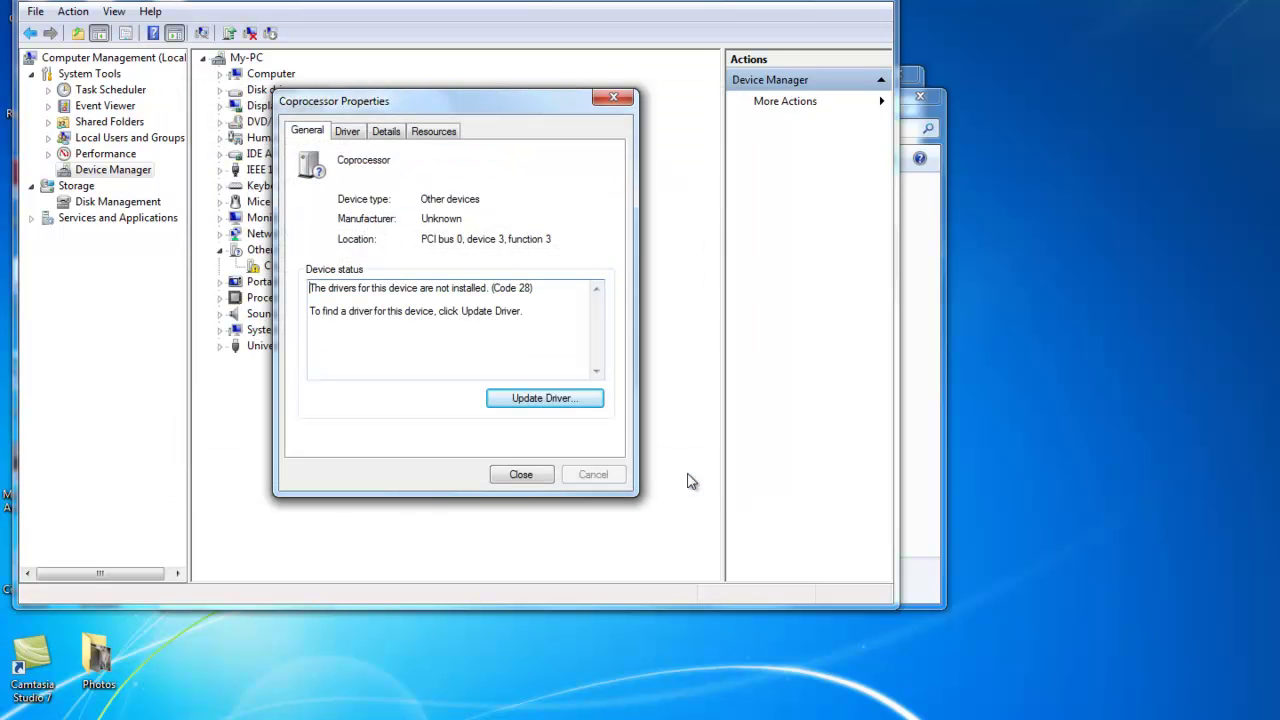
{"action": "left_click", "coordinate": [518, 476]}
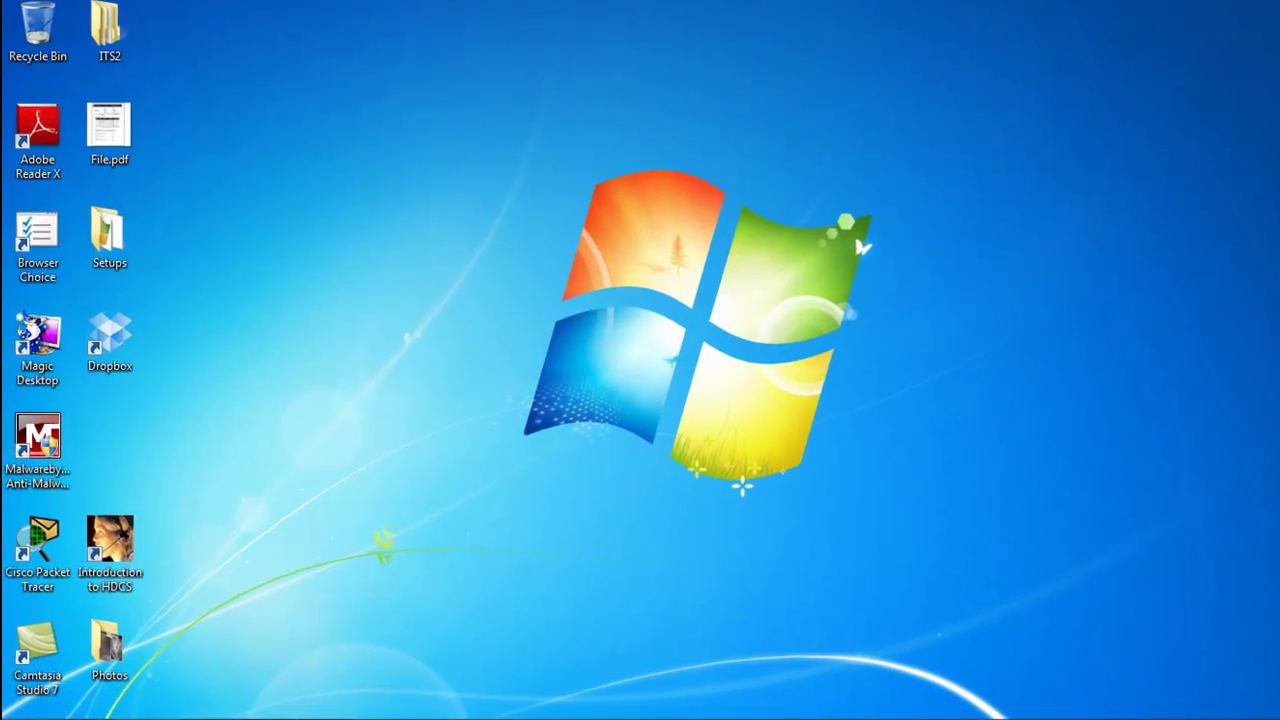
Open the advanced system settings from the System page under Control Panel's System and Security
{"action": "left_click", "coordinate": [84, 705]}
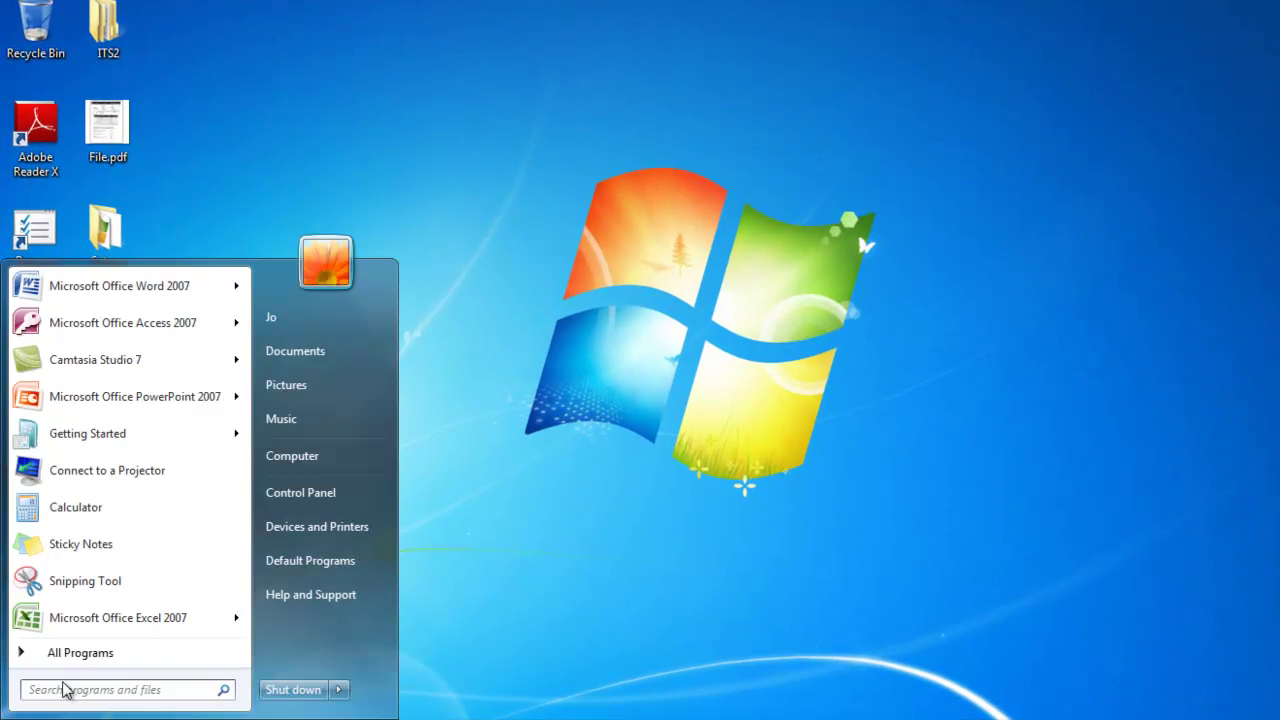
{"action": "left_click", "coordinate": [330, 494]}
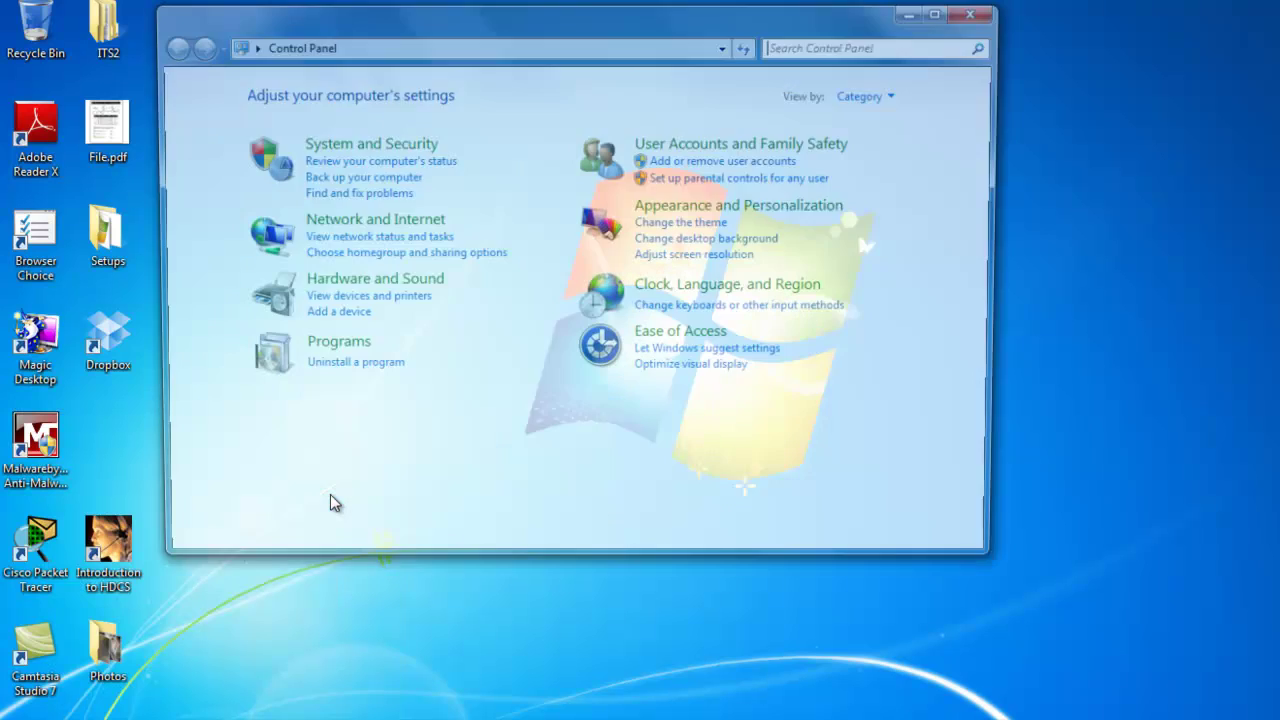
{"action": "left_click", "coordinate": [397, 146]}
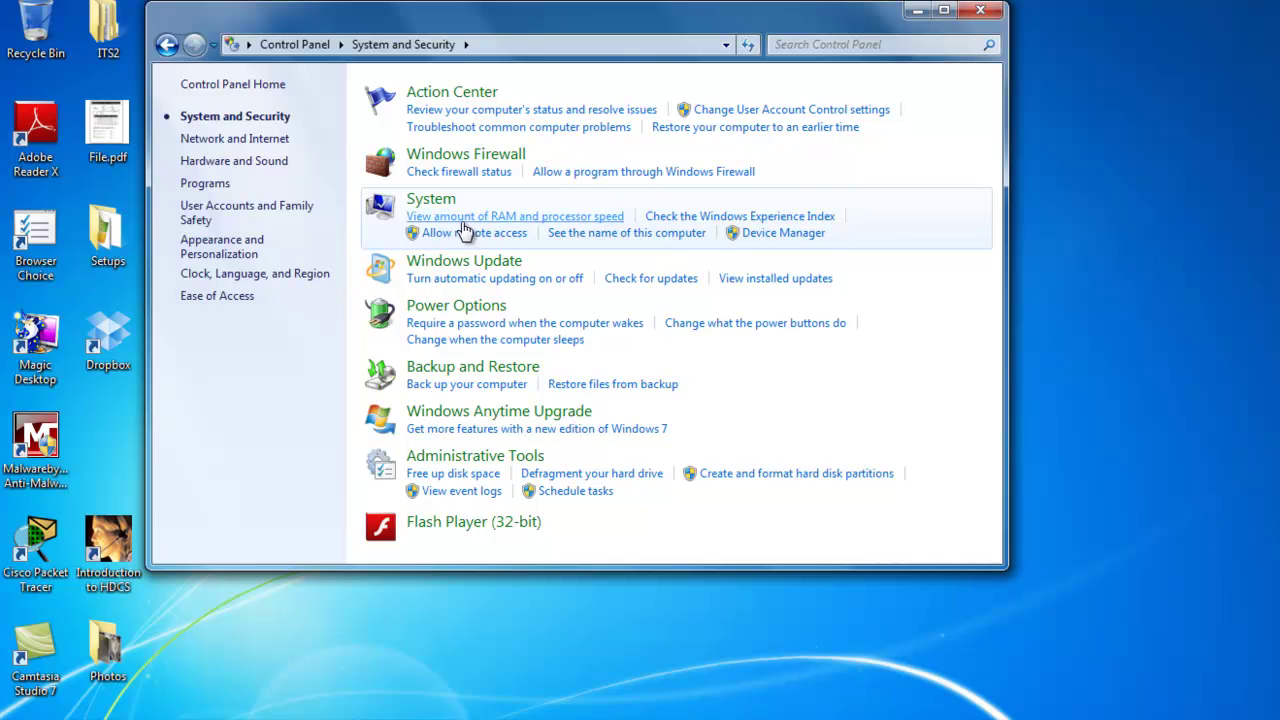
{"action": "left_click", "coordinate": [431, 201]}
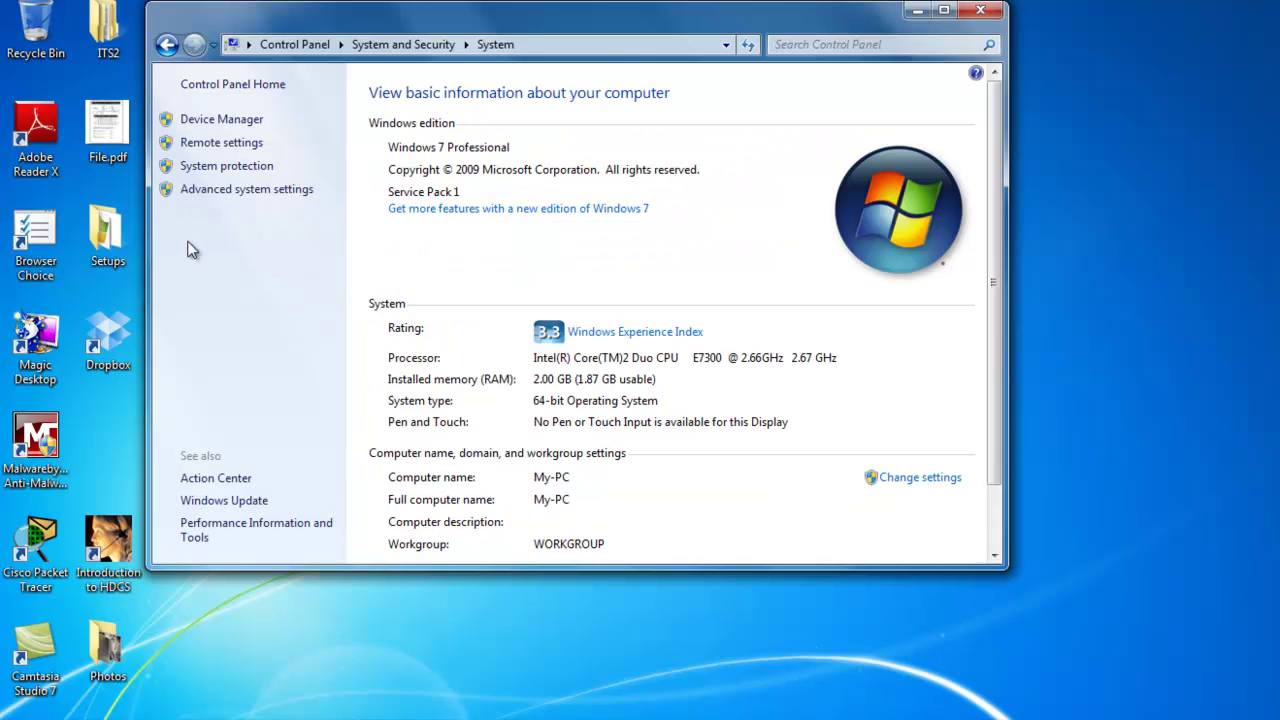
{"action": "left_click", "coordinate": [256, 192]}
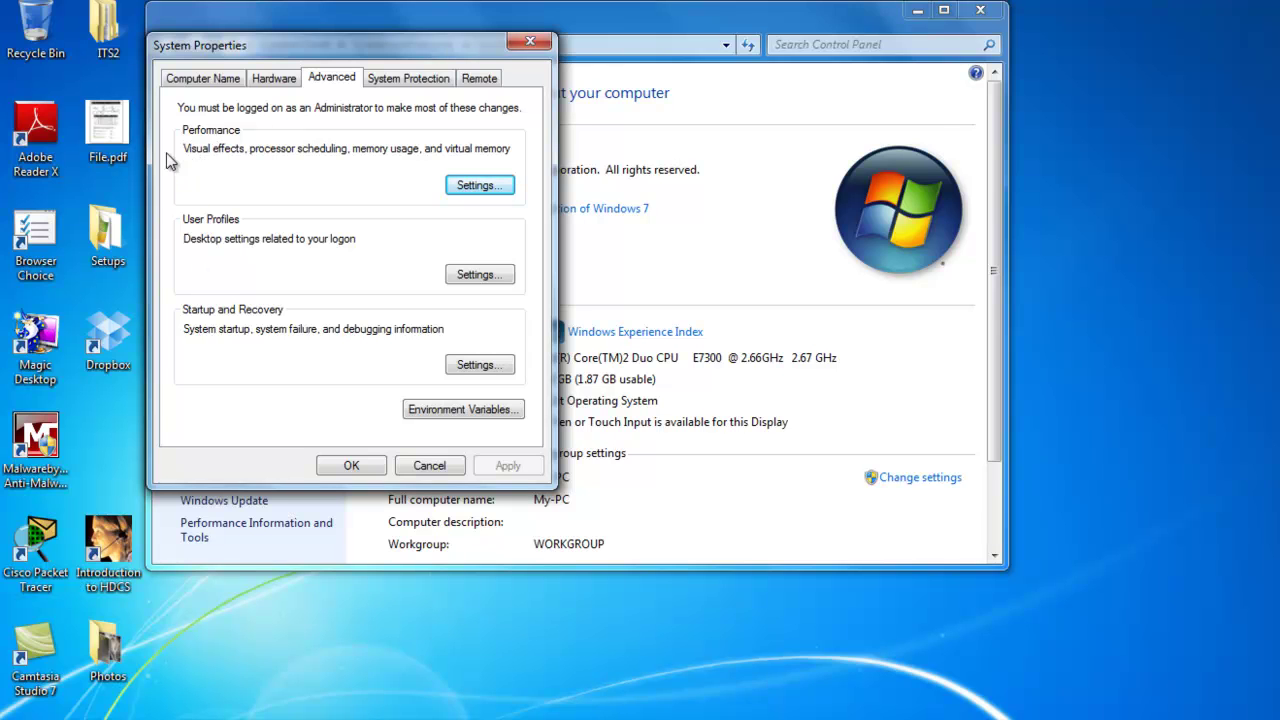
Open the advanced performance options, review the custom paging file size for the C: drive and accept the virtual memory settings
{"action": "left_click", "coordinate": [475, 186]}
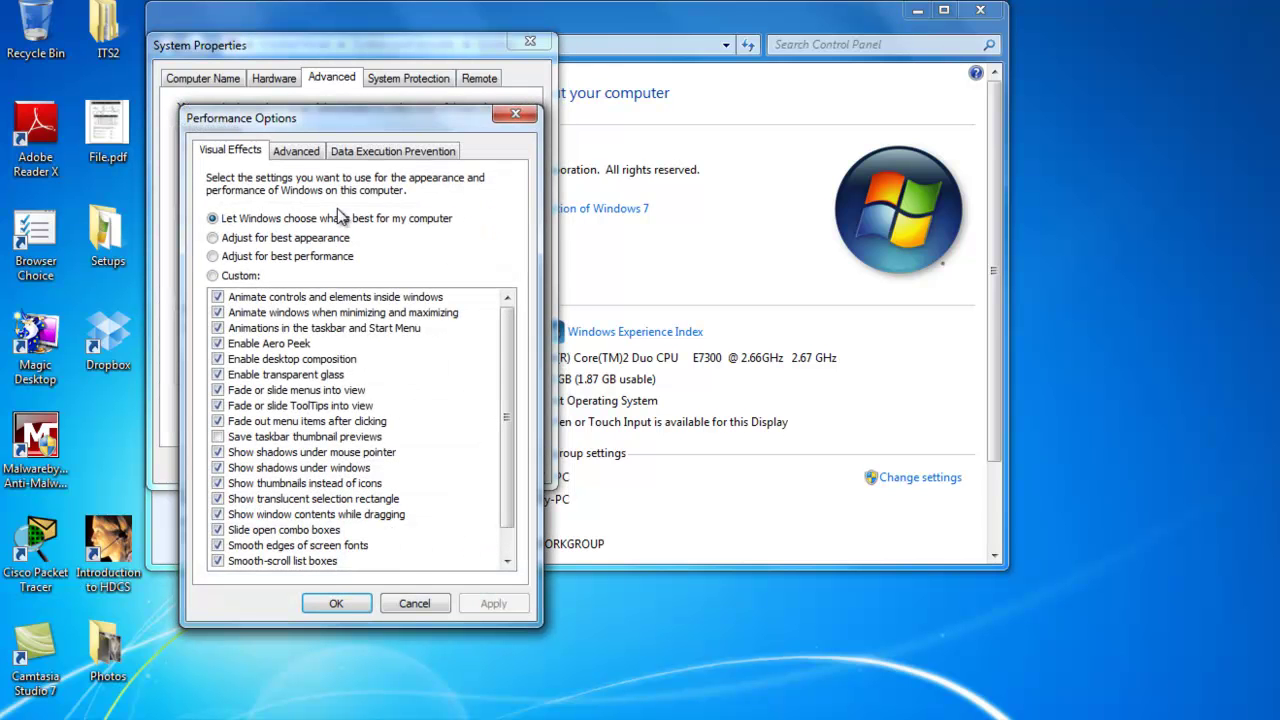
{"action": "left_click", "coordinate": [300, 158]}
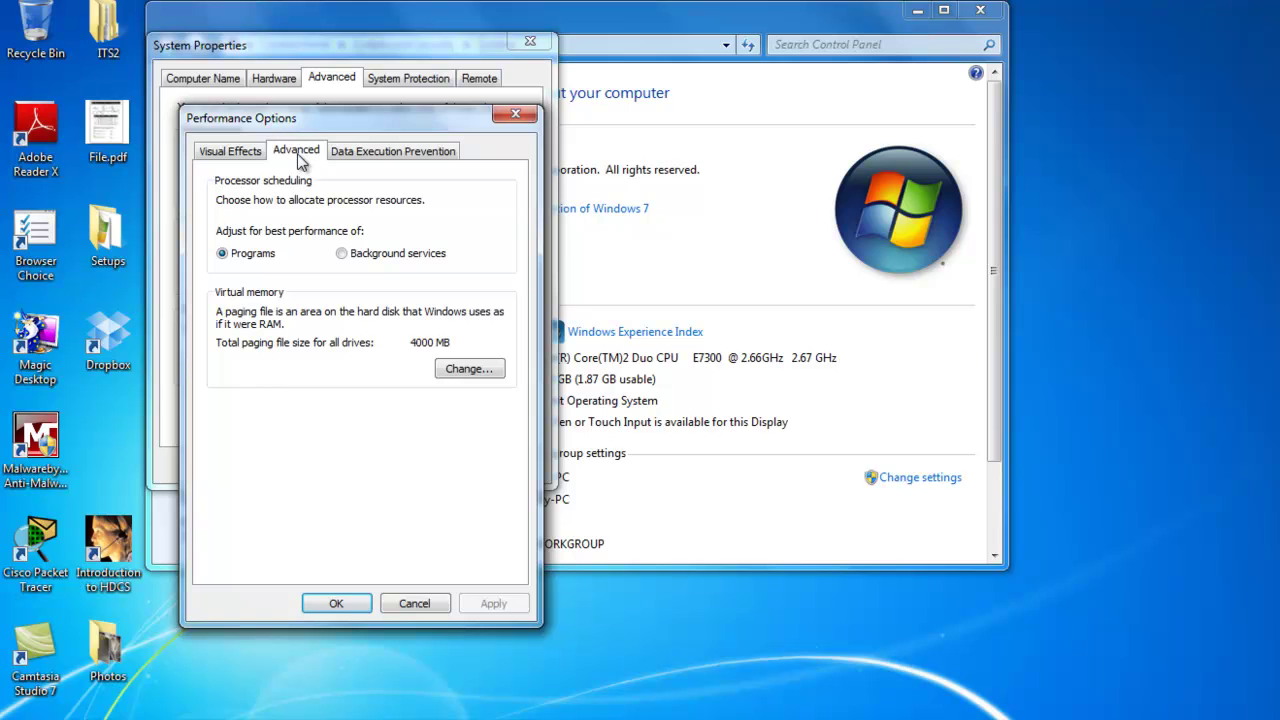
{"action": "left_click", "coordinate": [481, 373]}
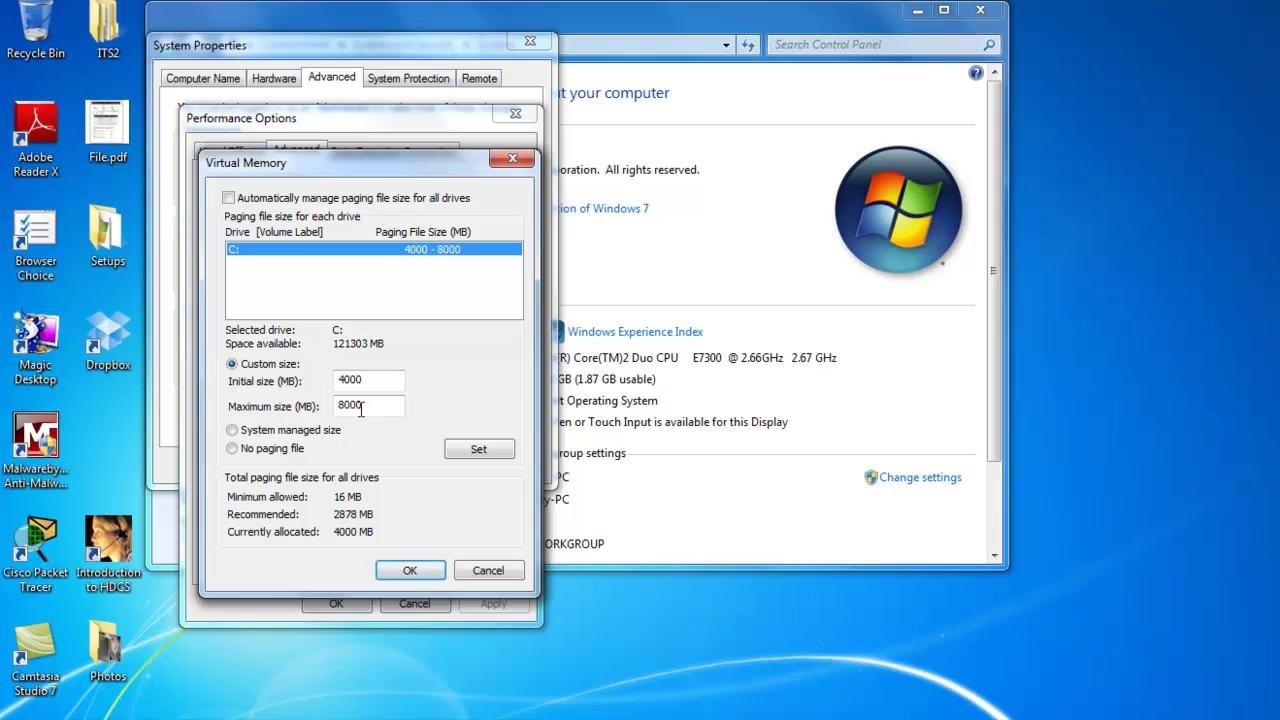
{"action": "left_click", "coordinate": [359, 416]}
{"action": "left_click", "coordinate": [406, 572]}
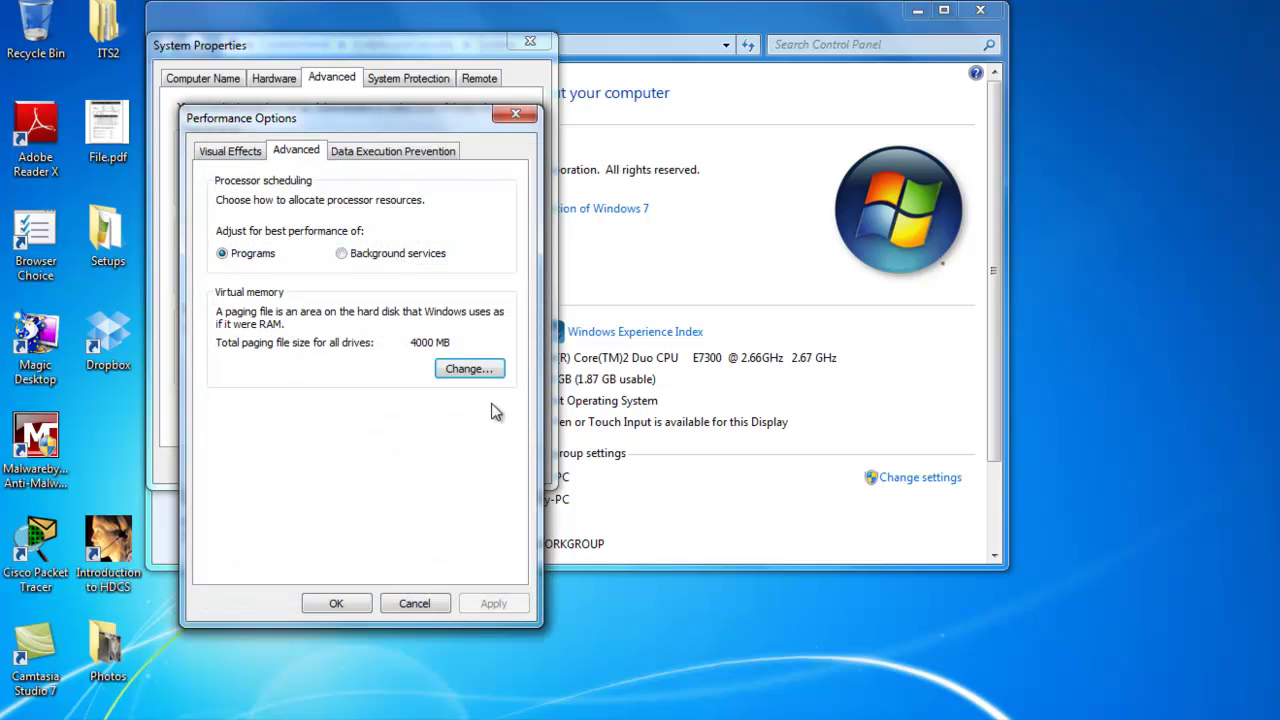
Accept the Performance Options and System Properties dialogs, and minimize the System window to return to the desktop
{"action": "left_click", "coordinate": [345, 603]}
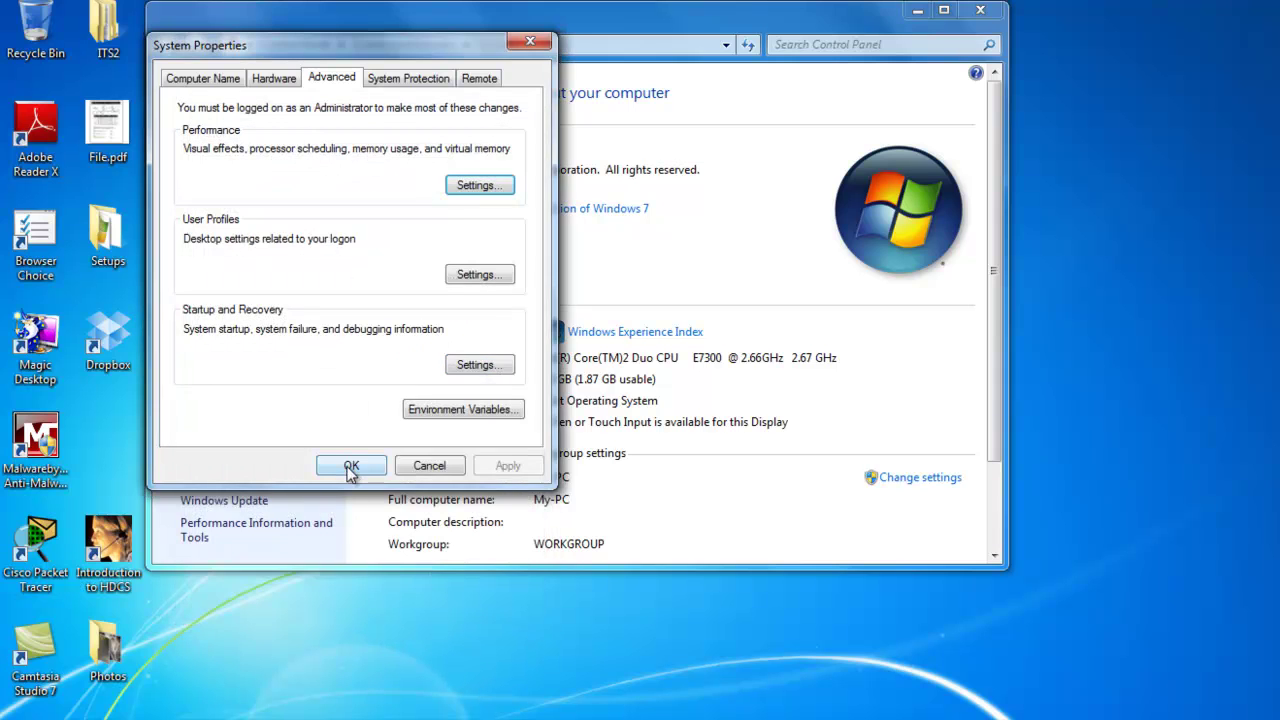
{"action": "left_click", "coordinate": [350, 467]}
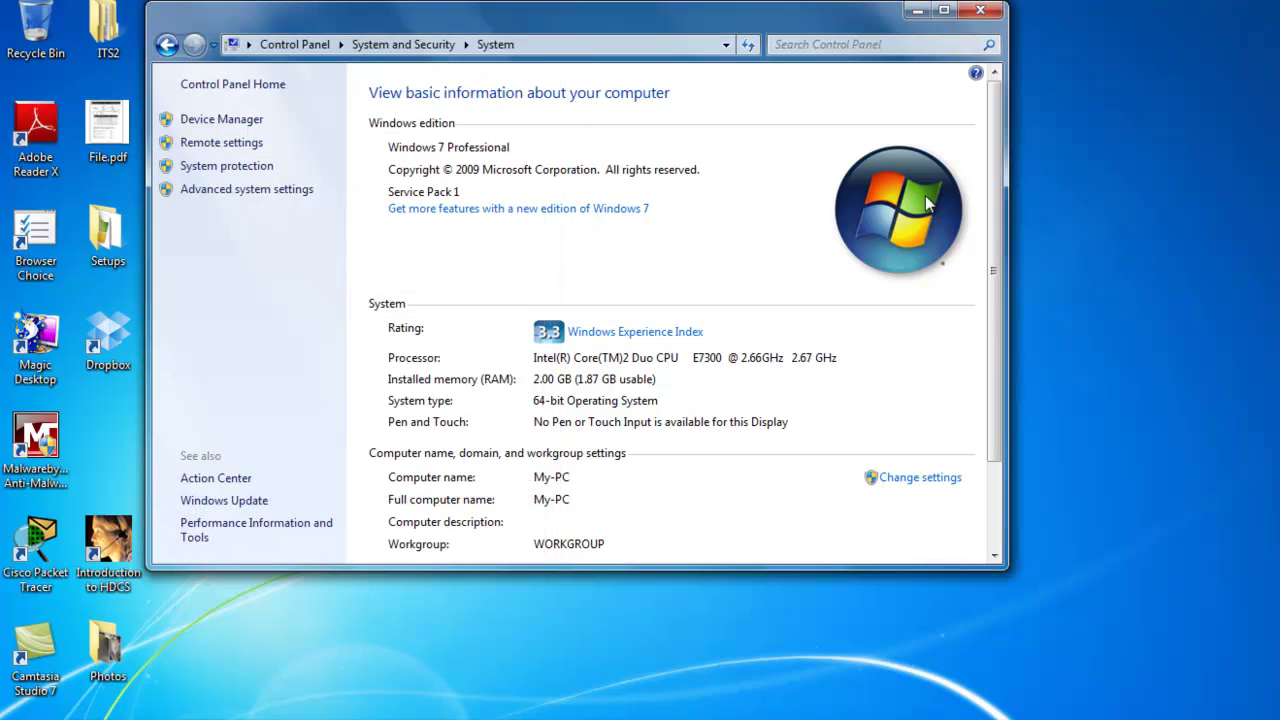
{"action": "left_click", "coordinate": [918, 13]}
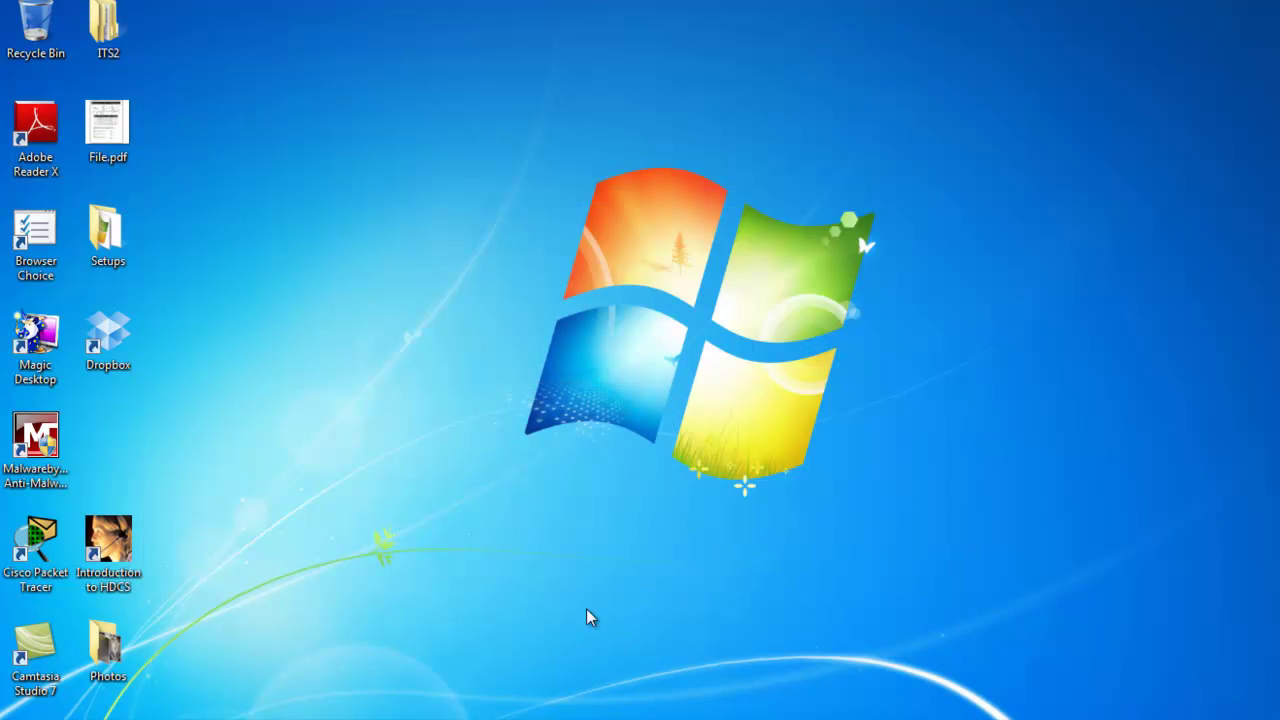